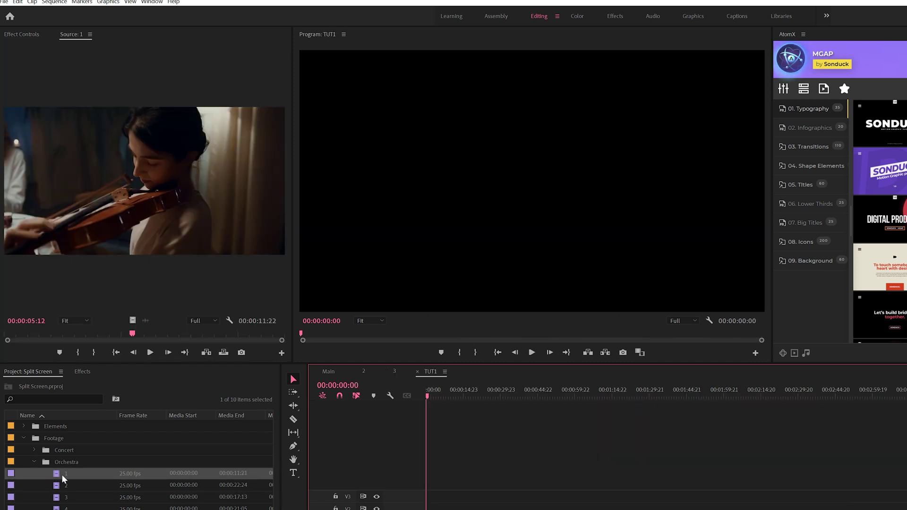
Bring up the empty TUT1 sequence and focus the orchestra footage in the Project panel.
click(61, 475)
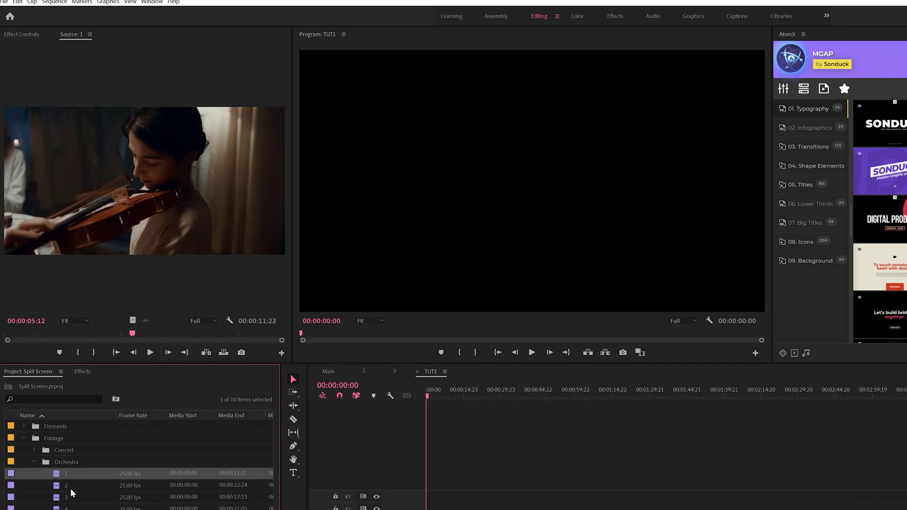
Place Orchestra clip 2 at the start of V1 in TUT1, keeping the existing sequence settings.
drag(70, 488, 537, 509)
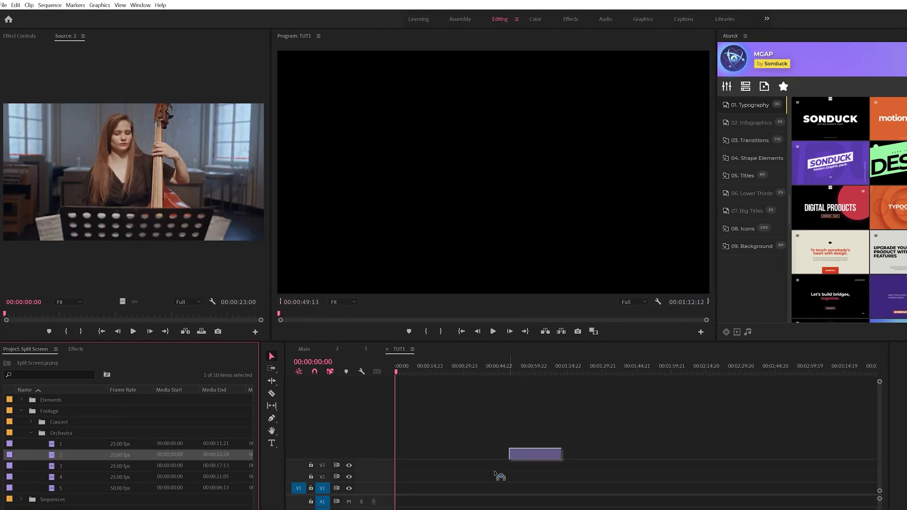
drag(498, 476, 396, 490)
key(Return)
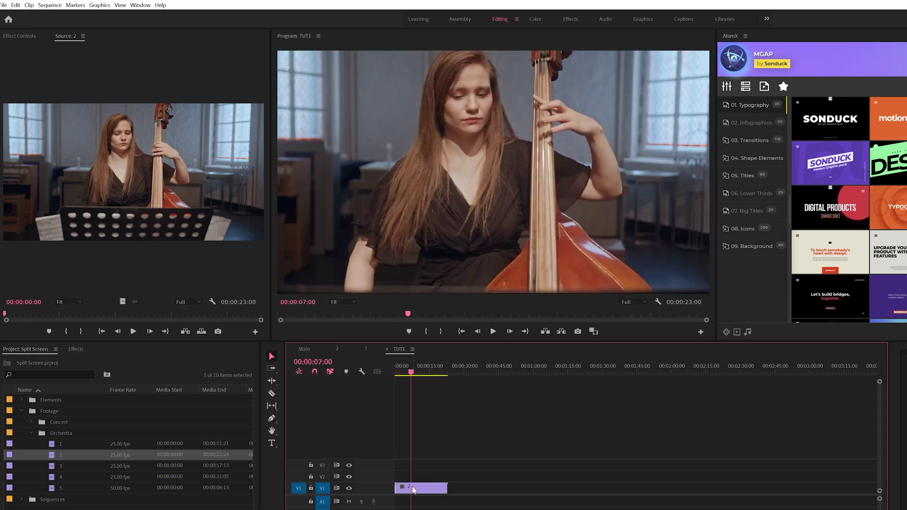
Scale clip 2 to 42 and move it to 1477, 821 in the lower right.
click(412, 489)
click(20, 39)
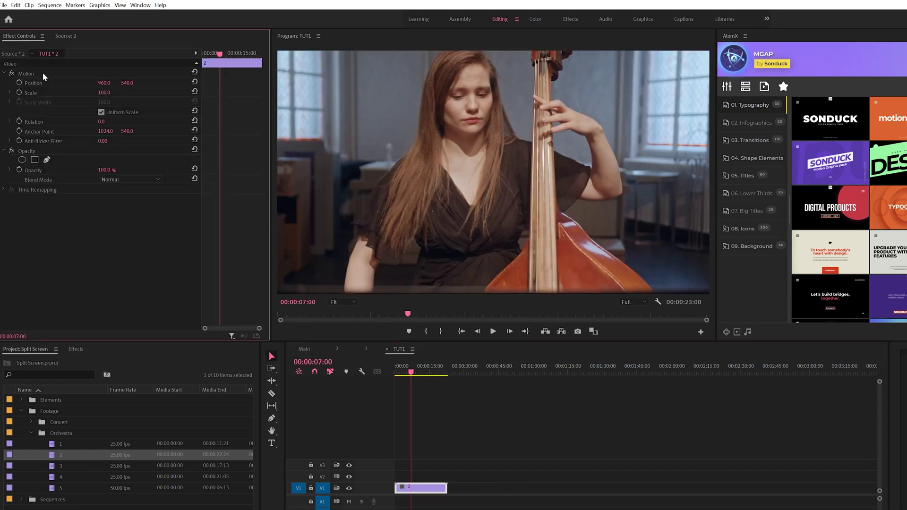
drag(120, 90, 92, 91)
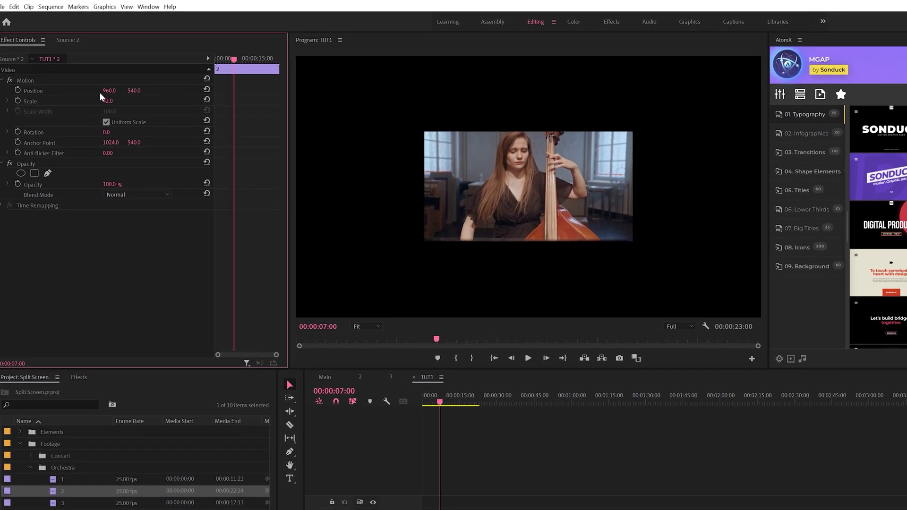
mouse_move(126, 85)
mouse_down()
mouse_move(156, 90)
mouse_move(110, 91)
mouse_move(122, 94)
mouse_up()
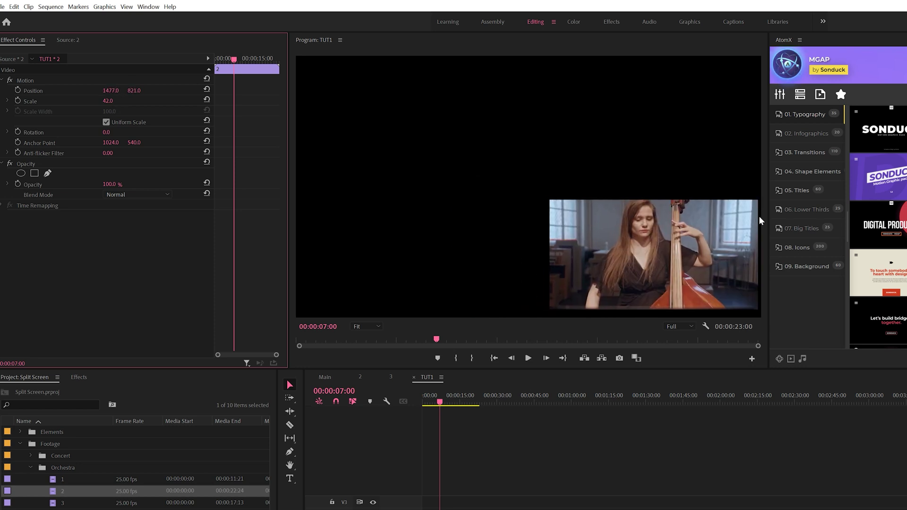
click(759, 273)
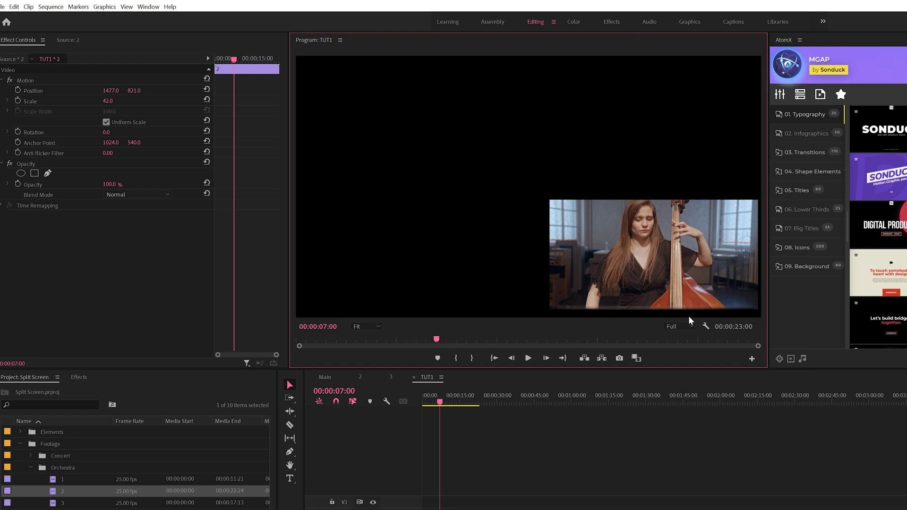
Create a white Color Matte with default size and name.
click(246, 493)
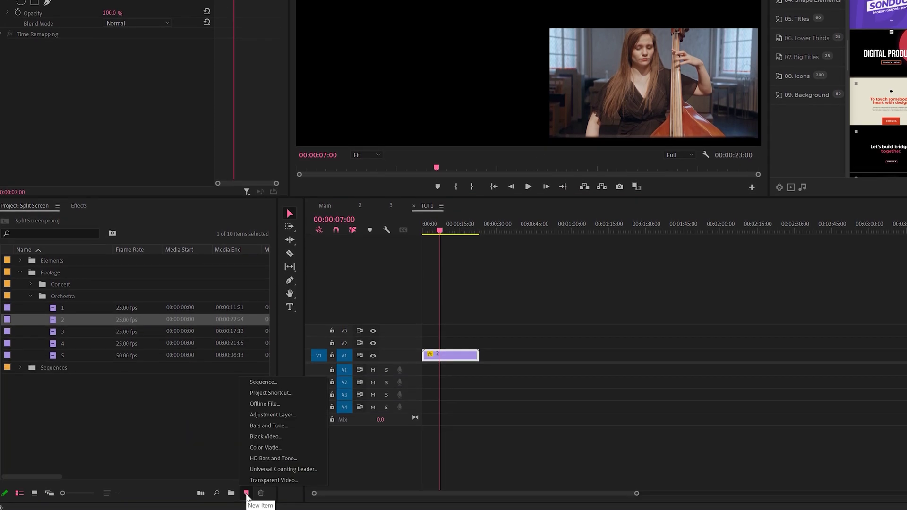
click(263, 448)
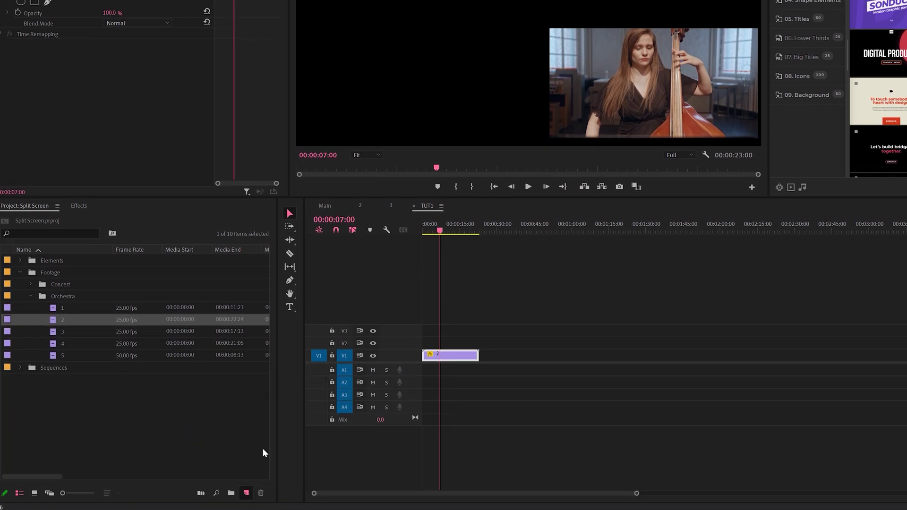
click(645, 206)
drag(543, 213, 512, 239)
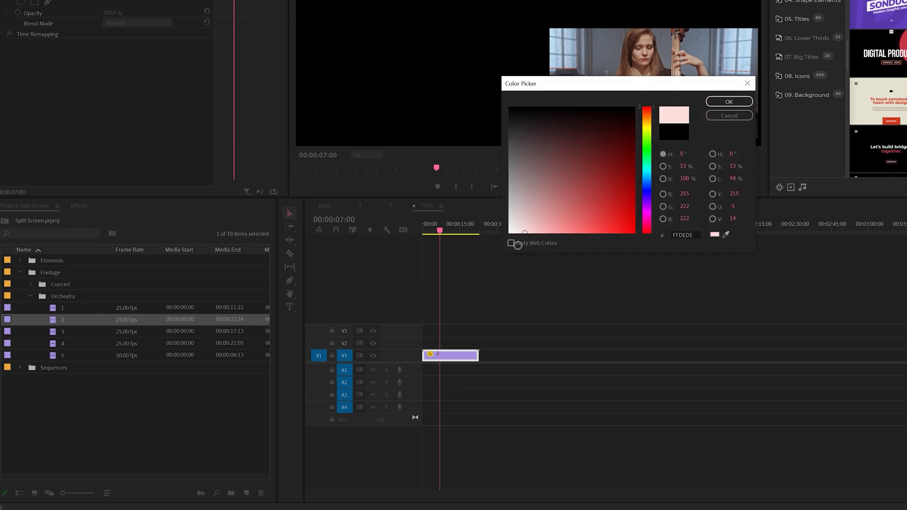
click(730, 102)
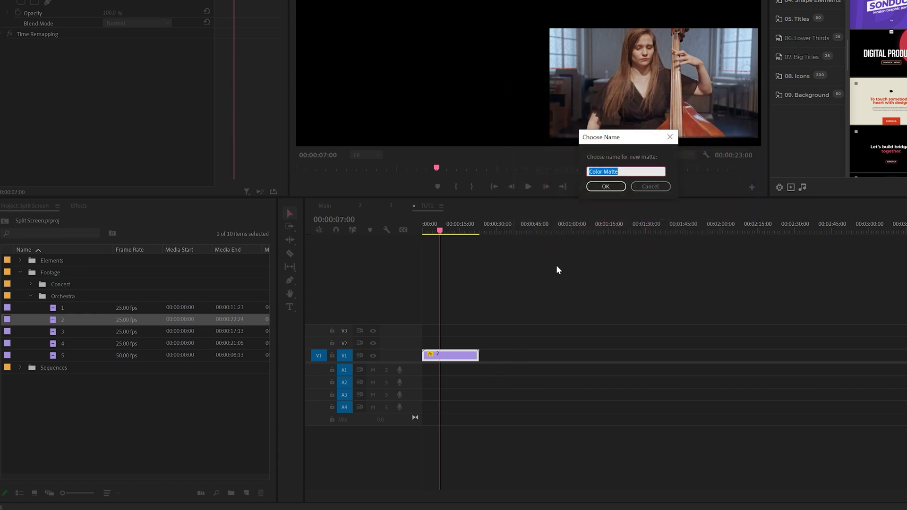
click(607, 184)
Move clip 2 to V2, lay the matte on V1 at its length, and lower clip 2 to 1477, 846.
drag(448, 359, 448, 343)
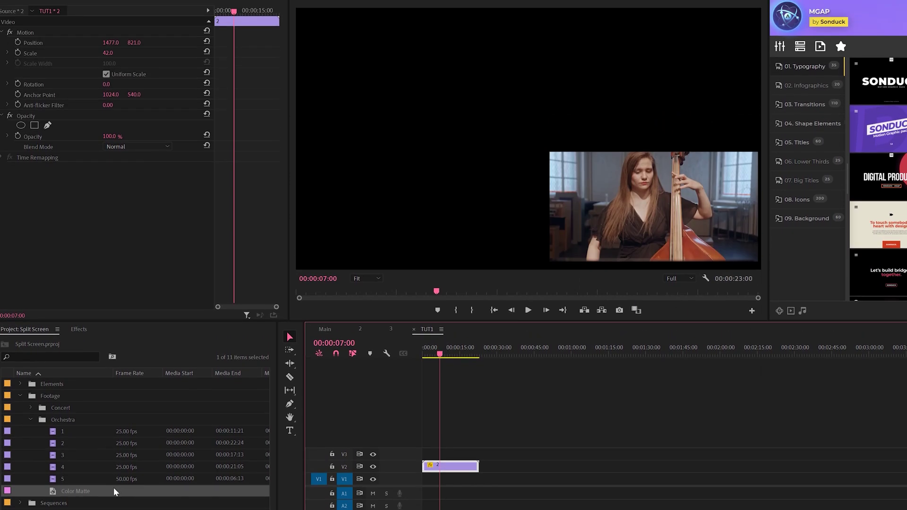
drag(115, 367, 424, 359)
drag(424, 482, 479, 479)
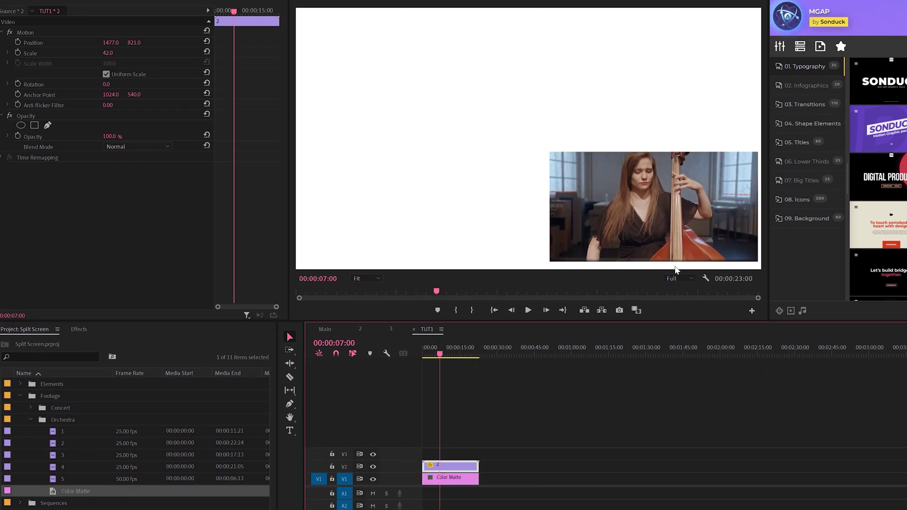
mouse_move(134, 42)
mouse_down()
mouse_move(158, 43)
mouse_move(146, 42)
mouse_up()
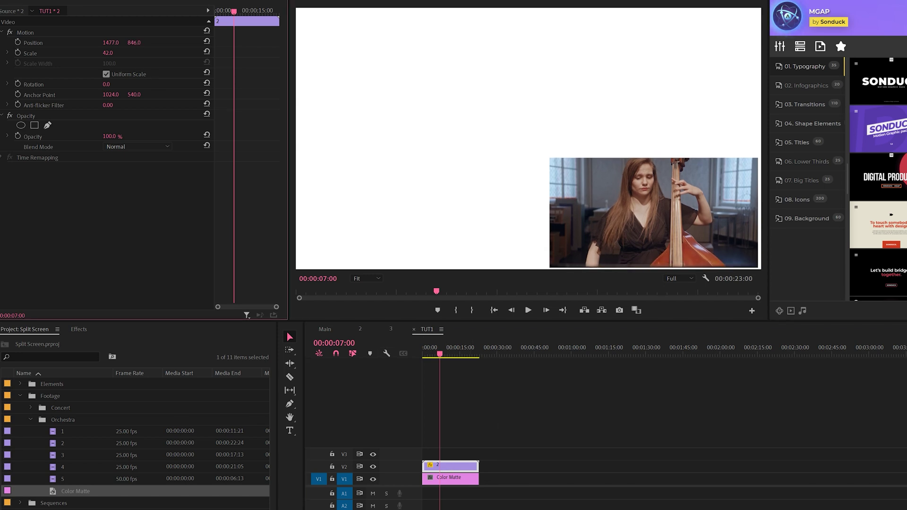
Preview violinist clip 4, place it on V3 of TUT1, and roughly resize it.
double_click(62, 467)
drag(61, 467, 426, 454)
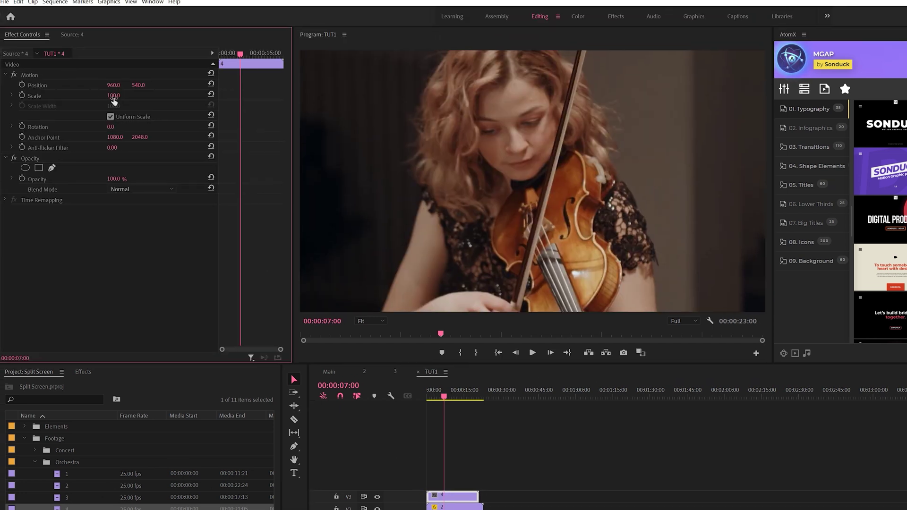
drag(106, 53, 90, 53)
drag(110, 95, 93, 86)
Set clip 4's scale to 47 at position 524, 380, checking against sequence 3.
click(126, 94)
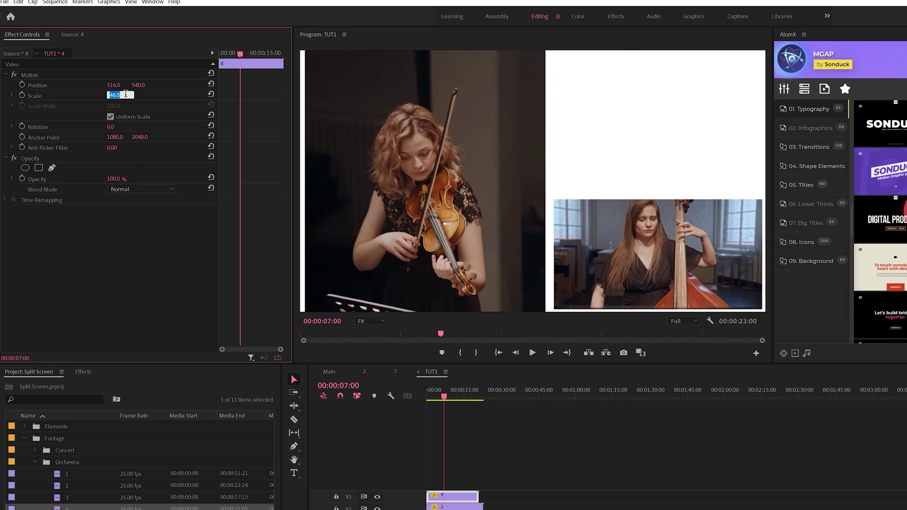
text(47)
key(Return)
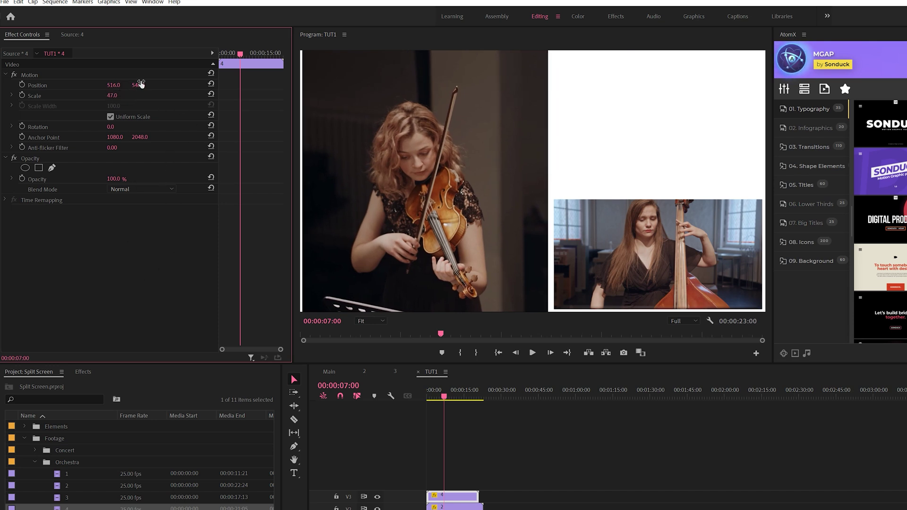
drag(114, 85, 143, 85)
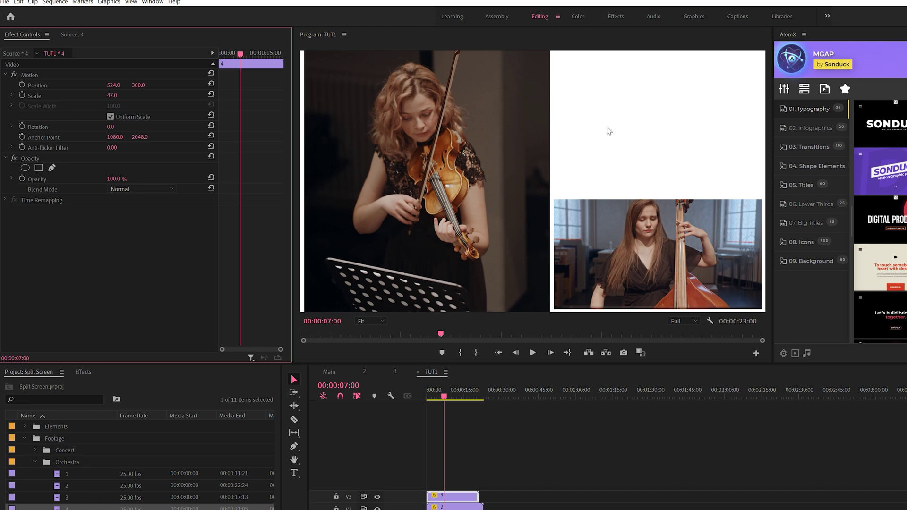
click(399, 372)
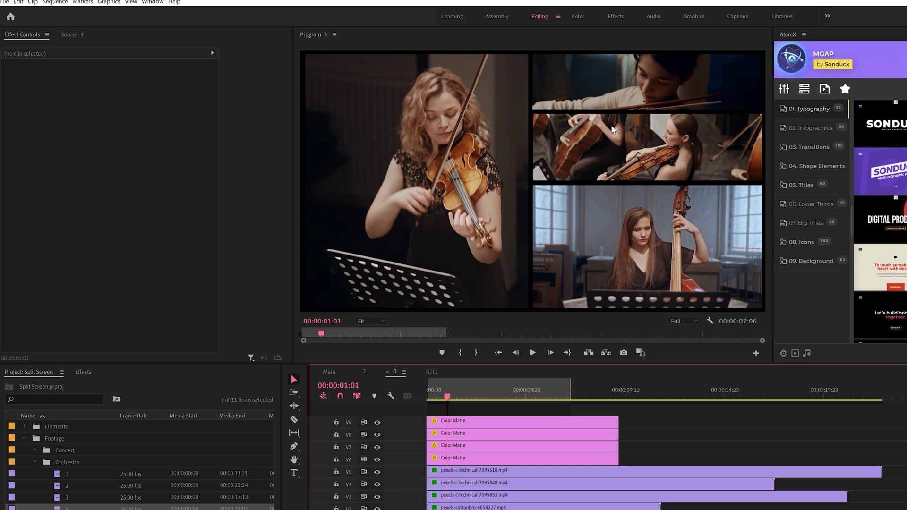
click(431, 372)
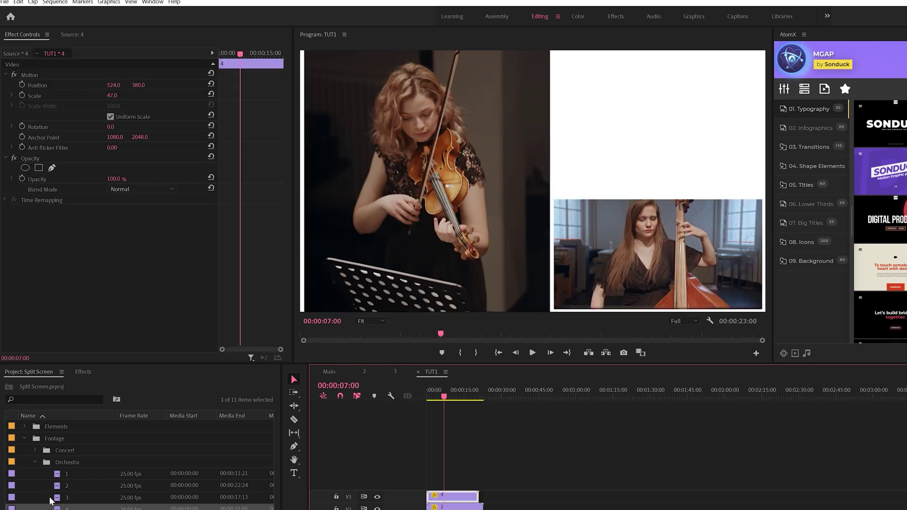
Add clip 1 on a new V4 track, scaled to 22 at position 1501, 149 in the top-right corner.
double_click(59, 474)
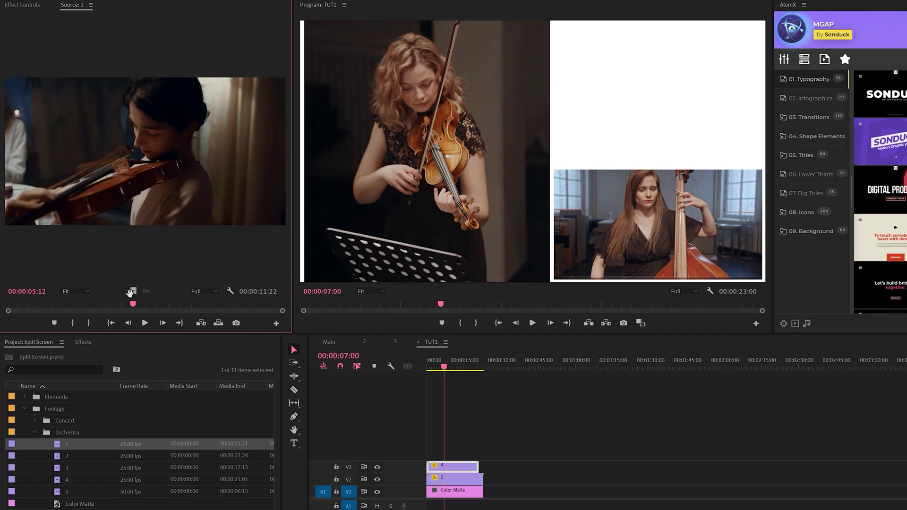
drag(130, 293, 432, 452)
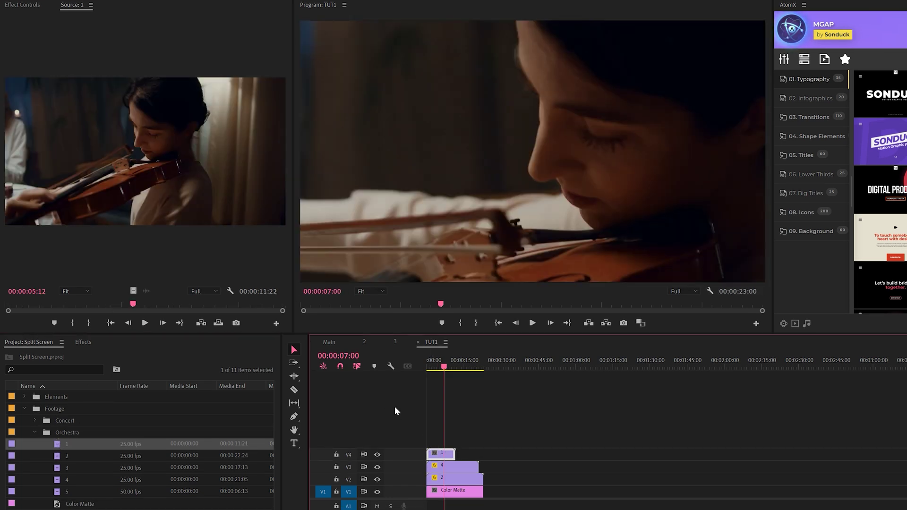
click(41, 7)
drag(114, 66, 137, 64)
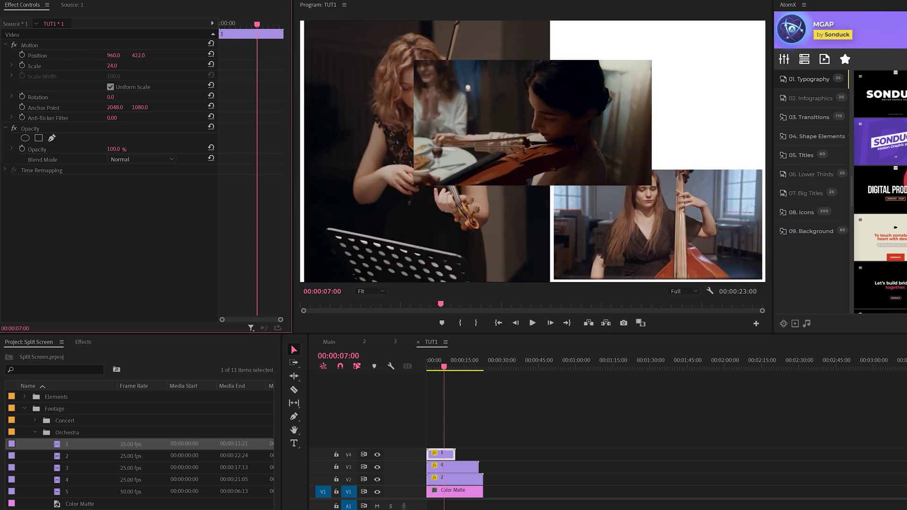
drag(115, 55, 156, 55)
drag(139, 56, 124, 56)
drag(619, 137, 657, 69)
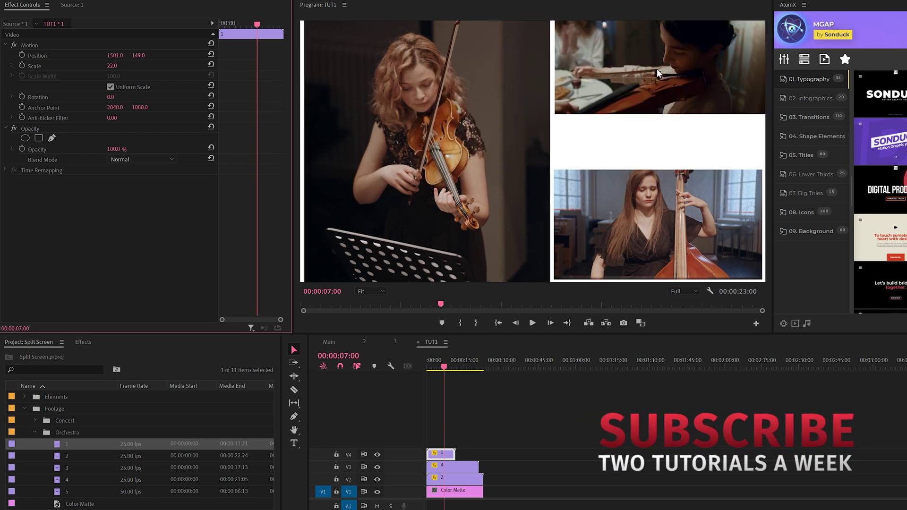
Apply the Crop effect to clip 1 and crop its bottom.
click(83, 342)
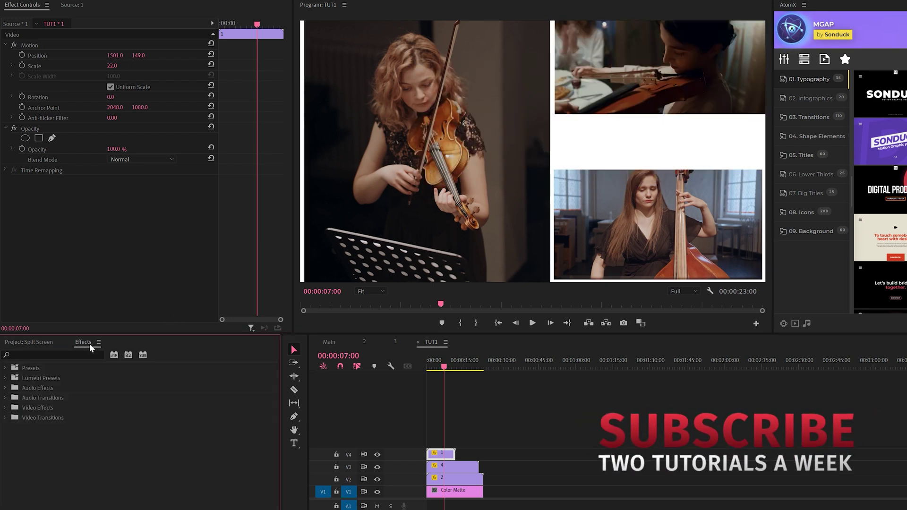
text(crop)
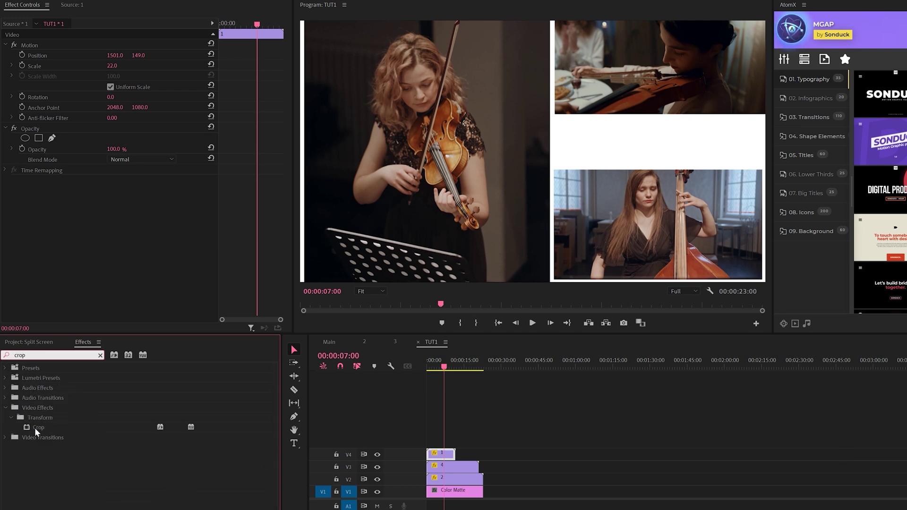
drag(35, 427, 72, 260)
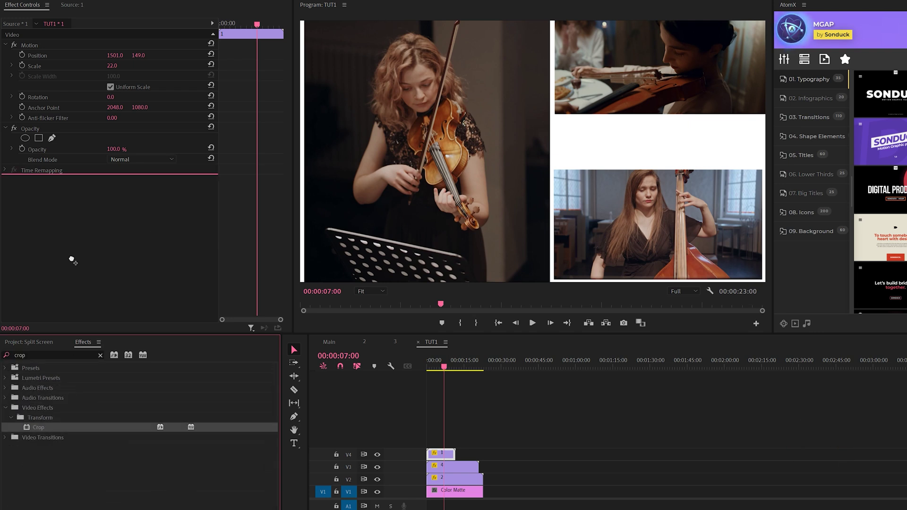
drag(86, 203, 86, 203)
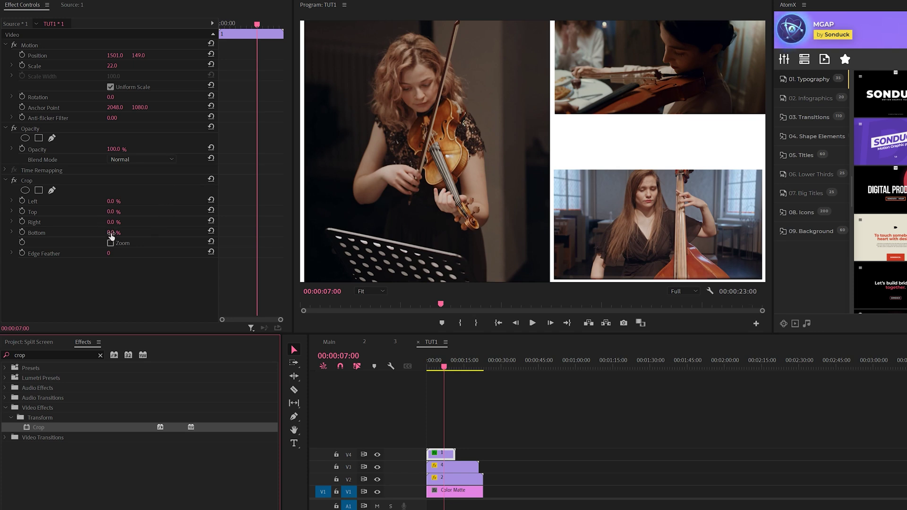
drag(110, 232, 134, 211)
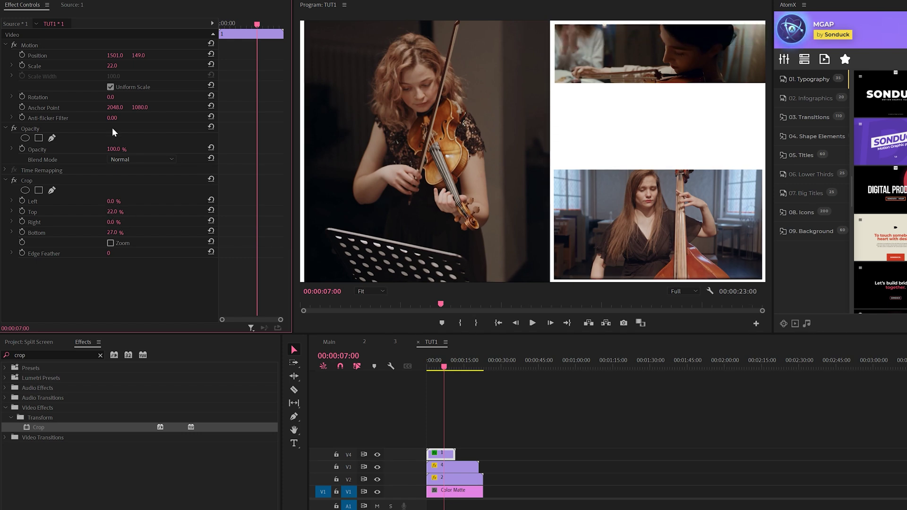
Apply Crop to violinist clip 4 and crop its bottom to about 14.2%.
drag(39, 426, 454, 467)
click(431, 416)
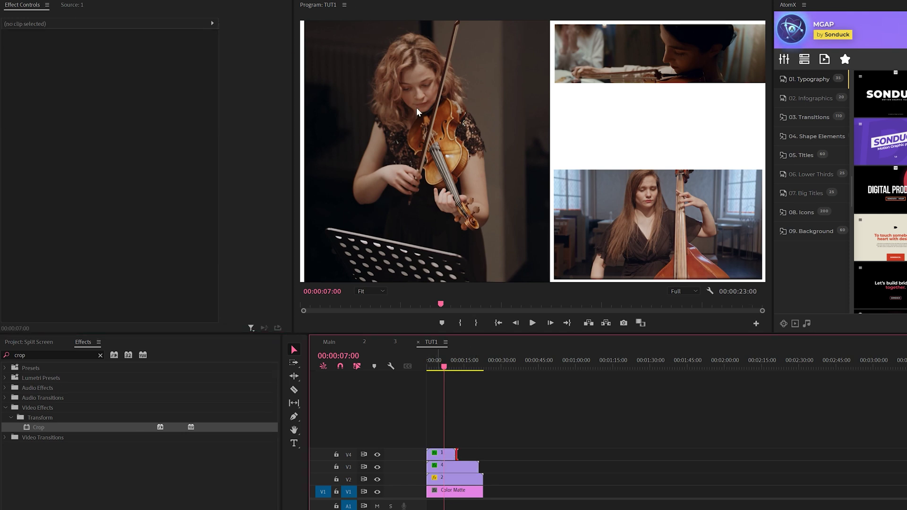
click(444, 467)
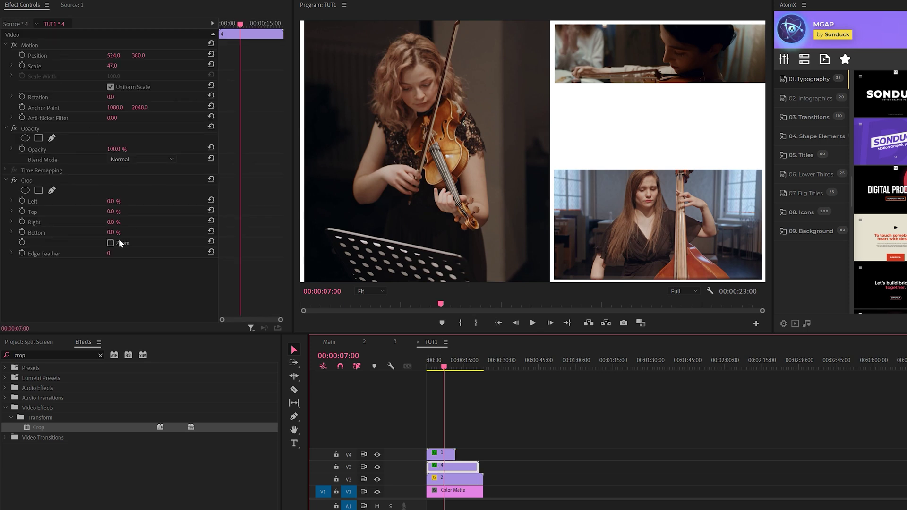
drag(111, 232, 109, 290)
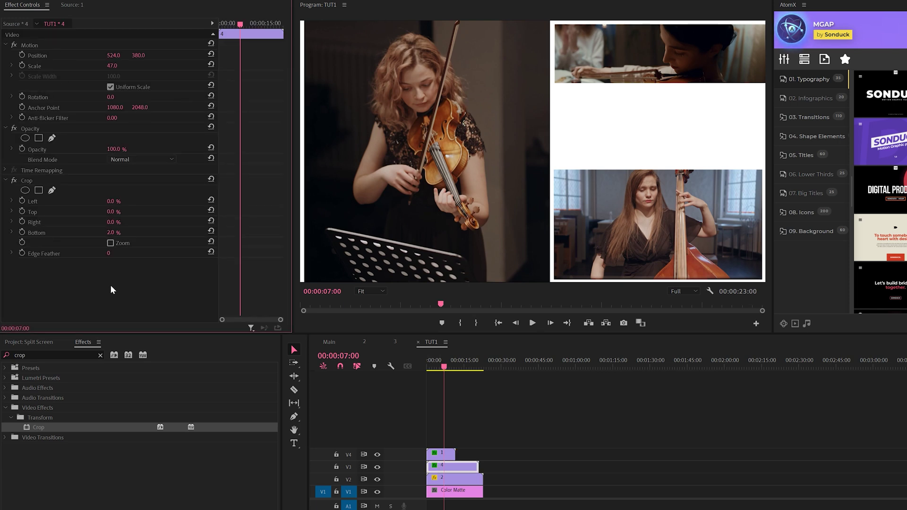
mouse_move(110, 212)
mouse_down()
mouse_move(124, 211)
mouse_move(114, 211)
mouse_move(125, 222)
mouse_up()
click(609, 91)
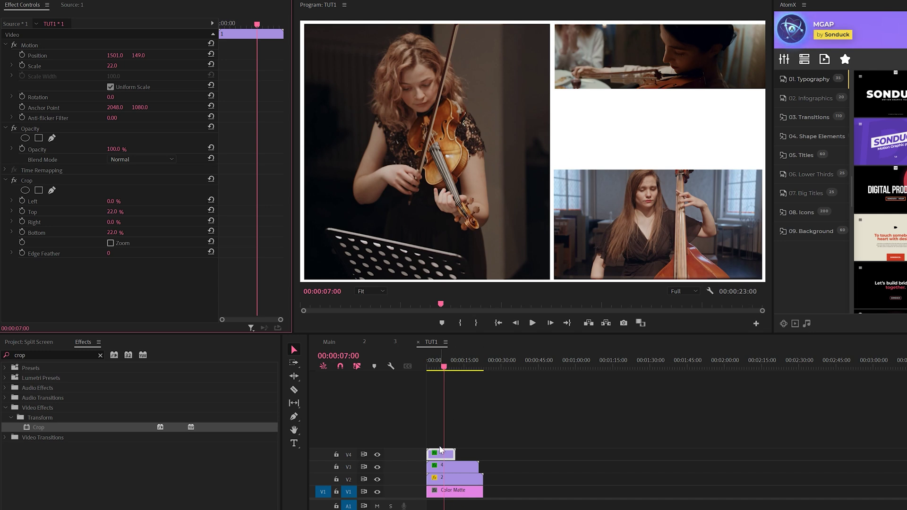
Duplicate the V4 inset onto V5, move it to Y 448, and set Crop Top and Bottom to 20.
drag(442, 448, 442, 442)
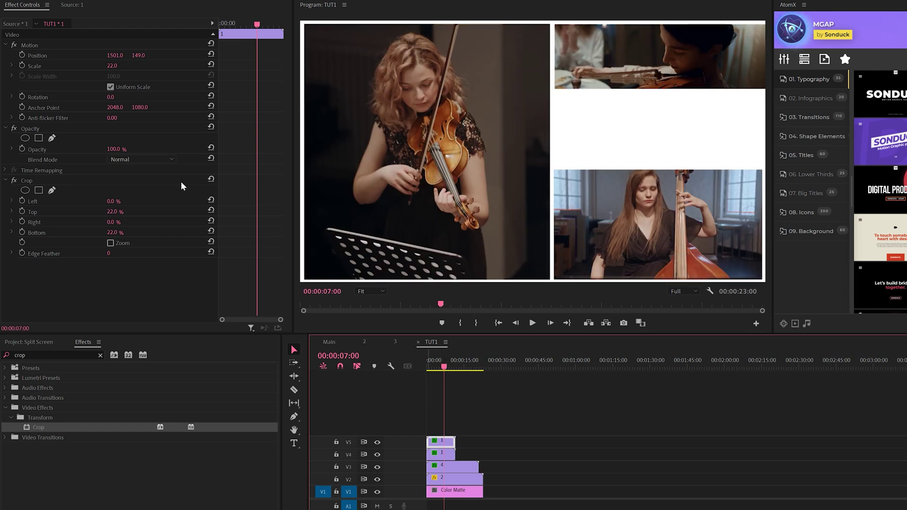
drag(152, 58, 201, 58)
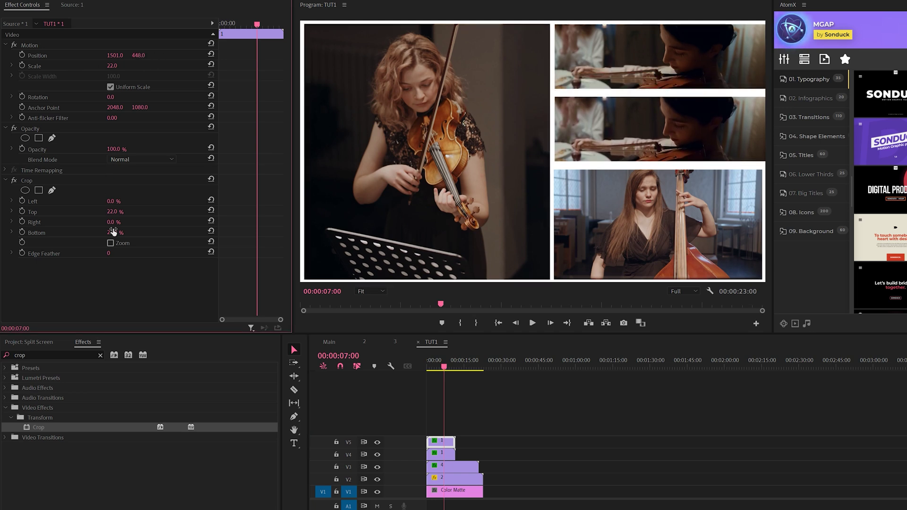
click(114, 211)
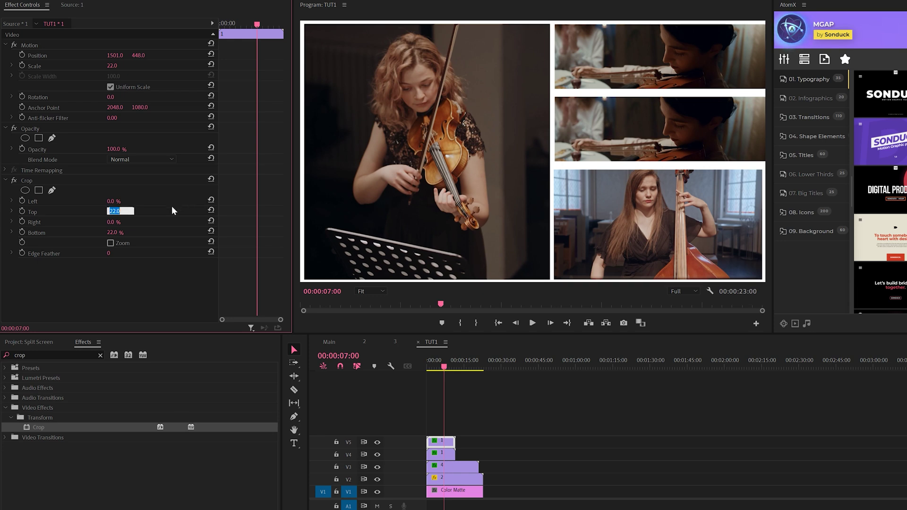
text(20)
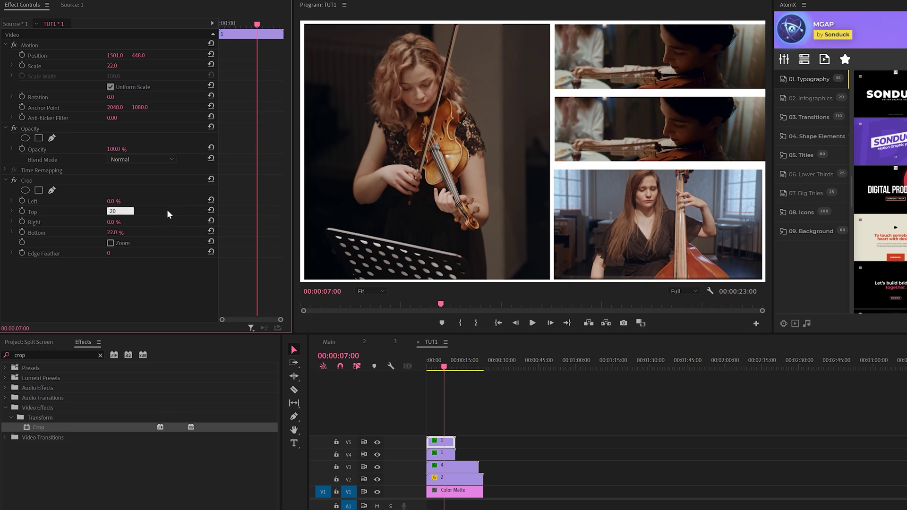
key(Return)
click(114, 233)
text(20)
key(Return)
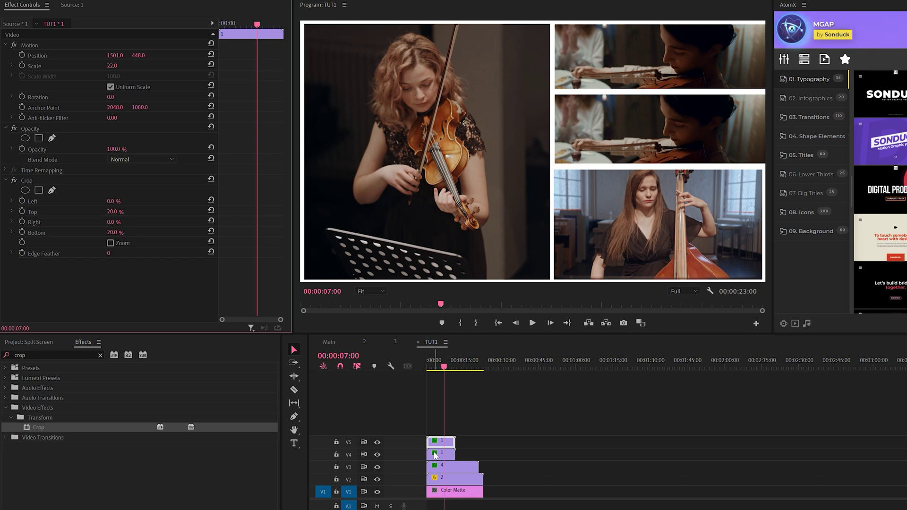
Set the top-right clip's Crop Bottom to 20 as well.
click(435, 455)
click(114, 232)
text(2)
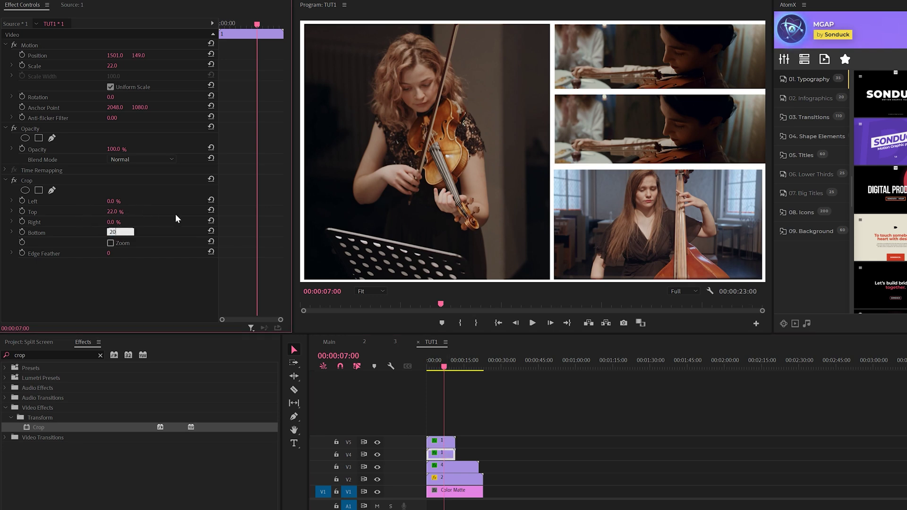
text(0)
click(577, 148)
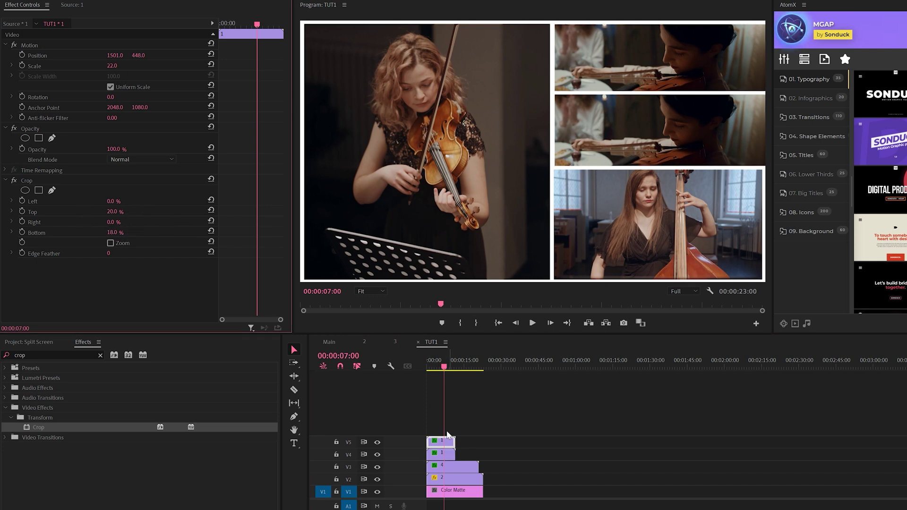
Load Orchestra clip 3 into the Source monitor from the Project panel.
click(30, 342)
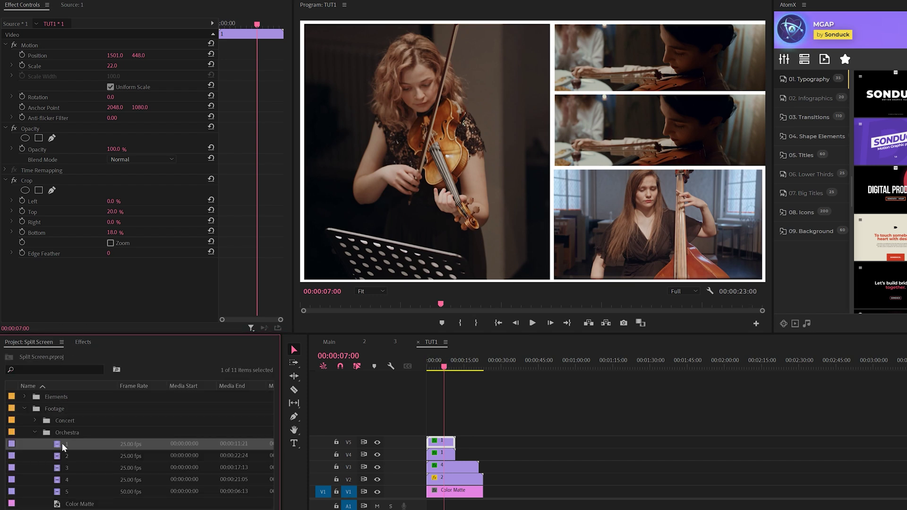
click(64, 456)
double_click(59, 469)
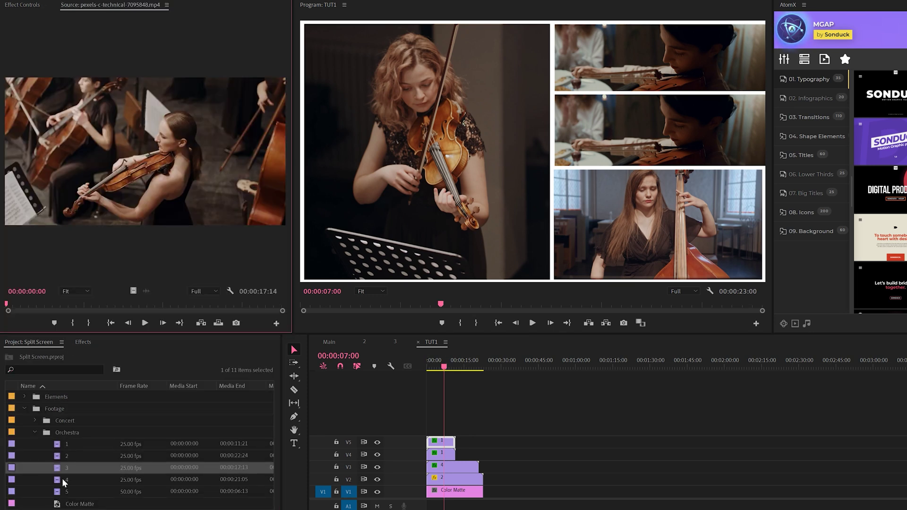
Replace the middle-right V5 copy with Orchestra clip 3 from the bin.
click(449, 439)
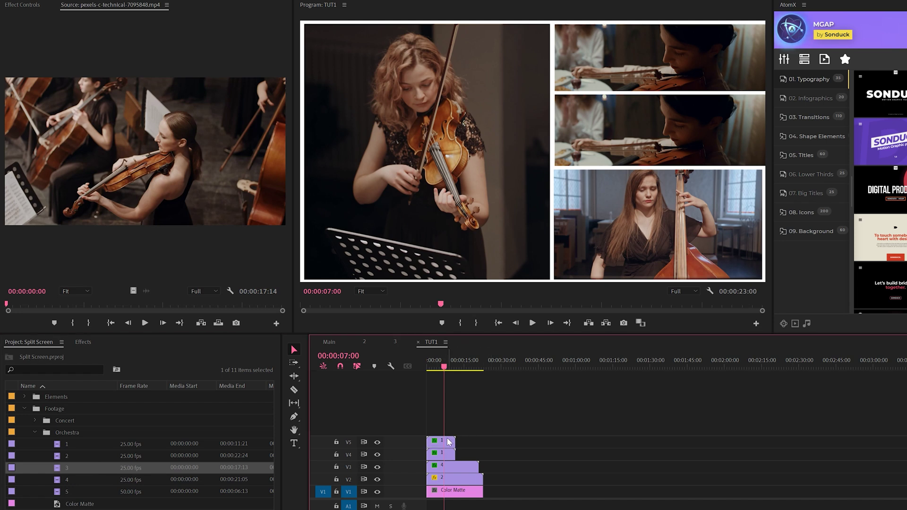
right_click(450, 444)
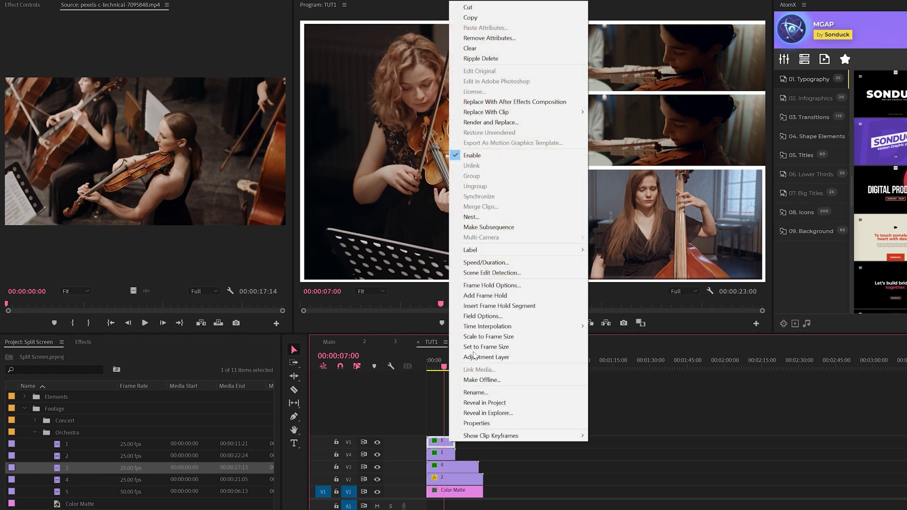
mouse_move(543, 111)
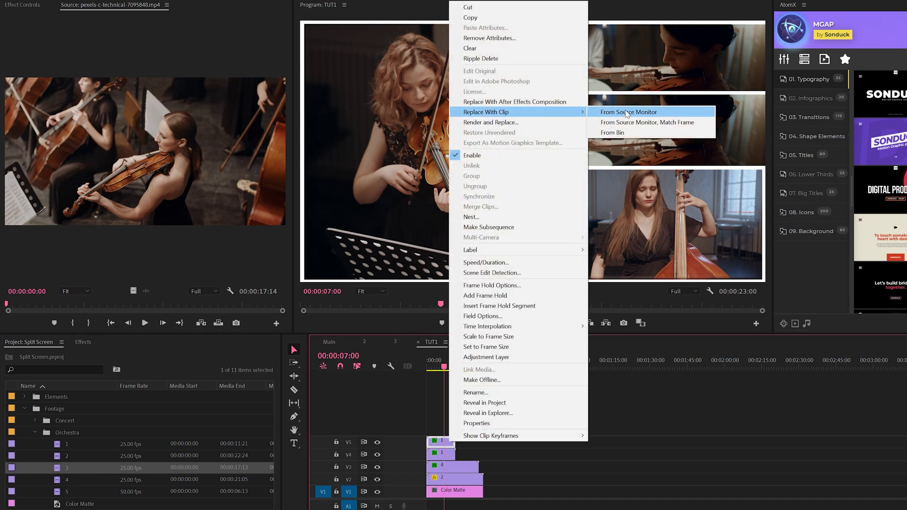
click(609, 134)
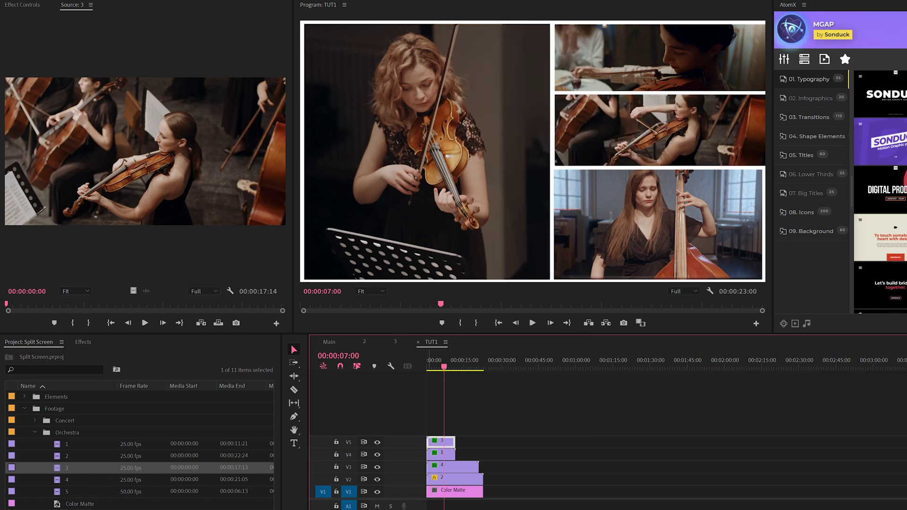
click(31, 5)
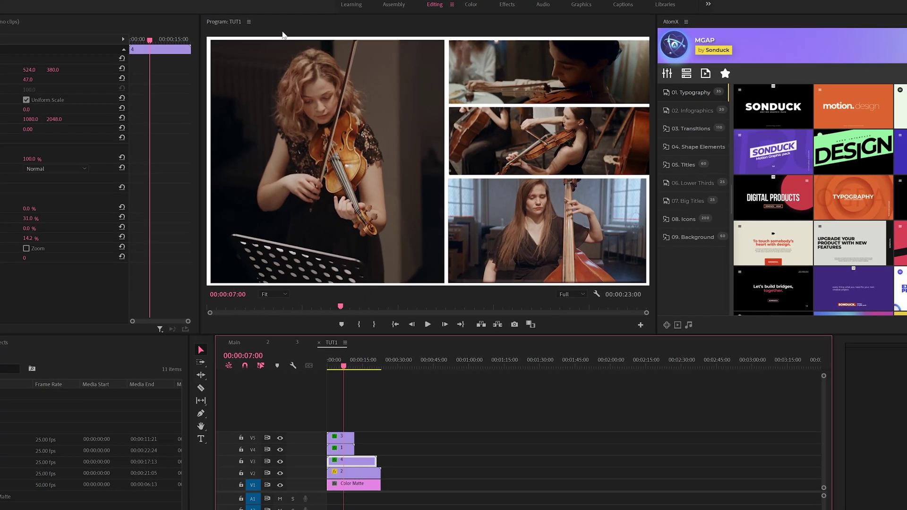
click(238, 126)
Apply the Transform effect from Distort to violinist clip 4.
key(Home)
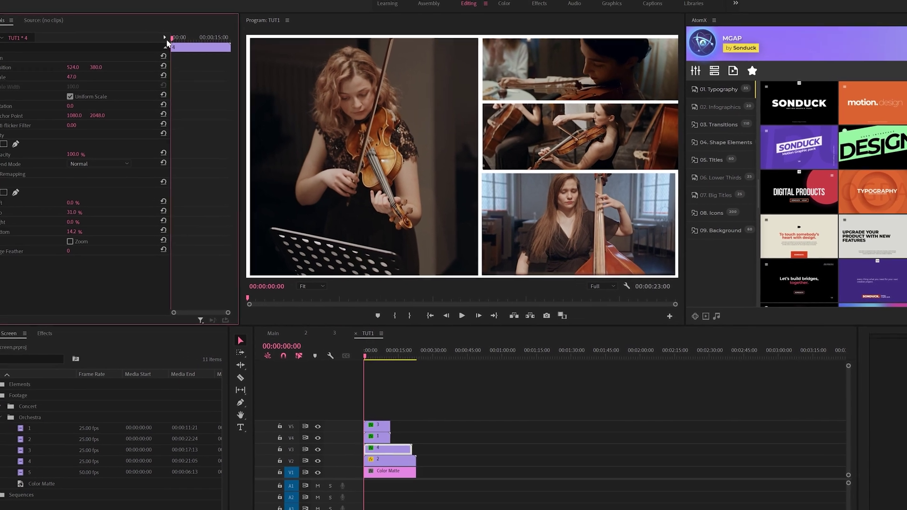
click(76, 342)
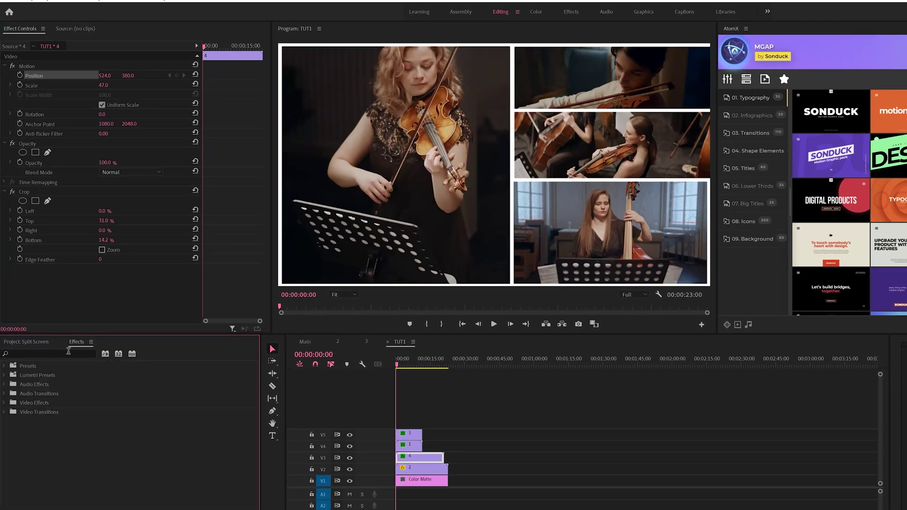
click(50, 353)
text(transof)
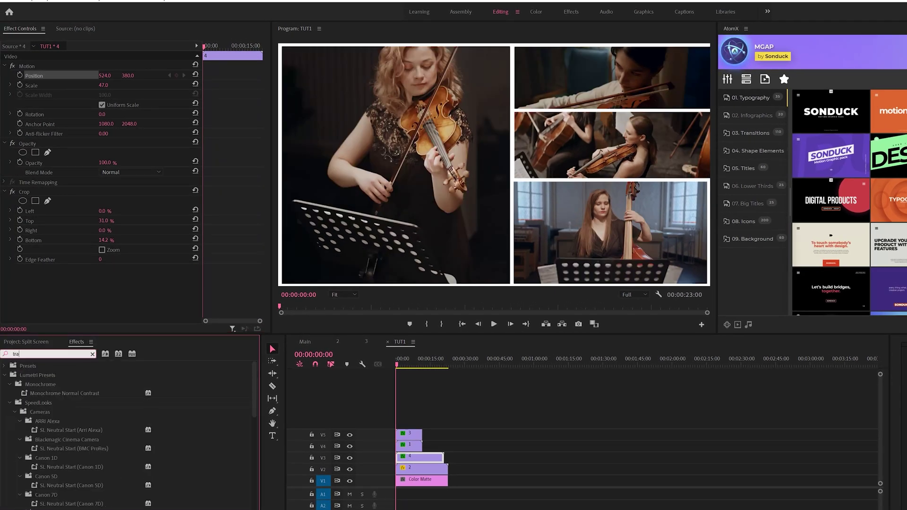
key(BackSpace)
key(BackSpace)
text(fo)
click(33, 421)
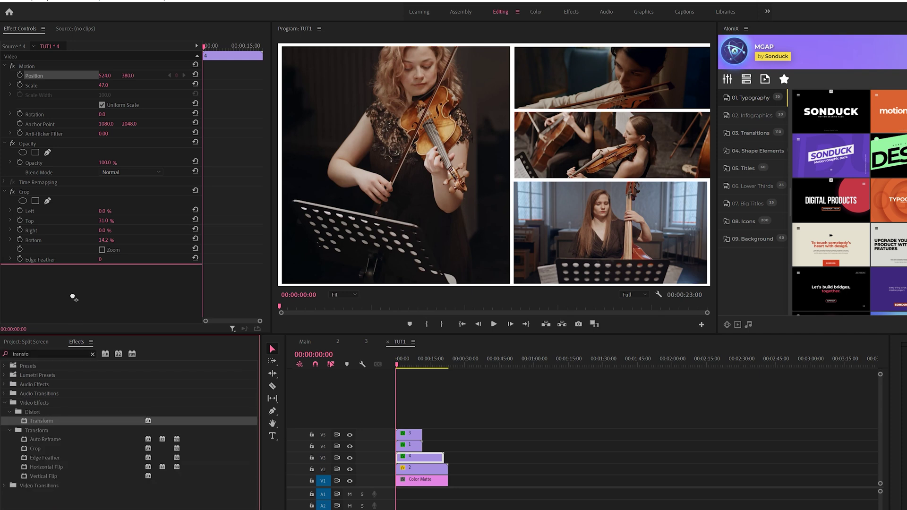
drag(73, 297, 75, 293)
scroll(90, 257, down, 5)
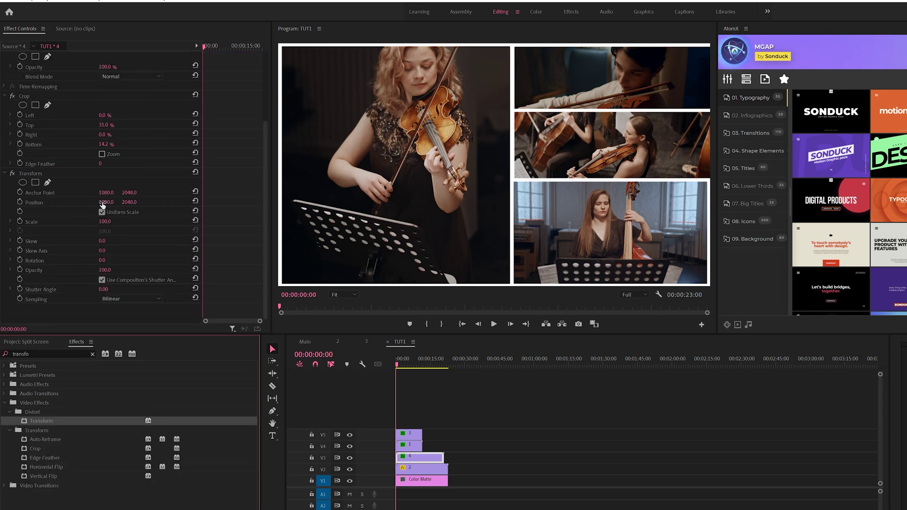
Keyframe Transform Position so clip 4 starts at Y 4376 below frame, then preview the slide-up.
click(20, 203)
drag(204, 202, 207, 203)
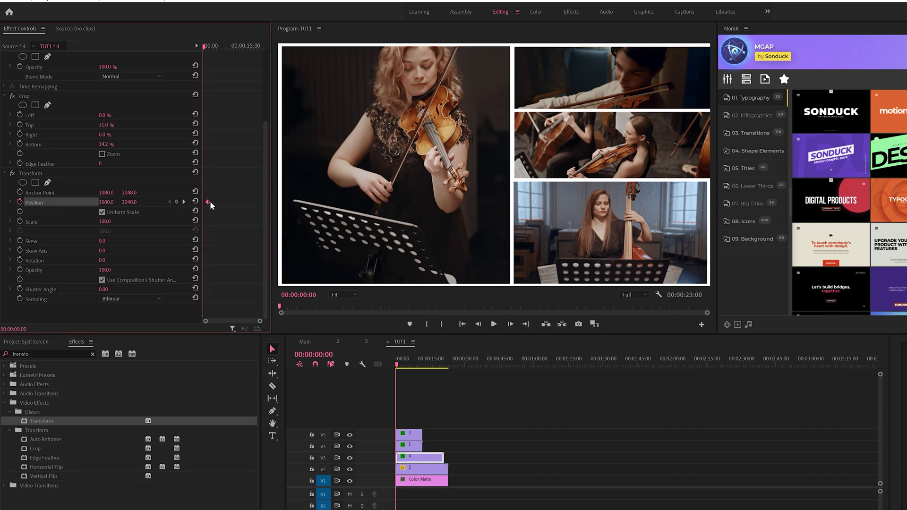
scroll(209, 200, up, 2)
drag(129, 202, 189, 202)
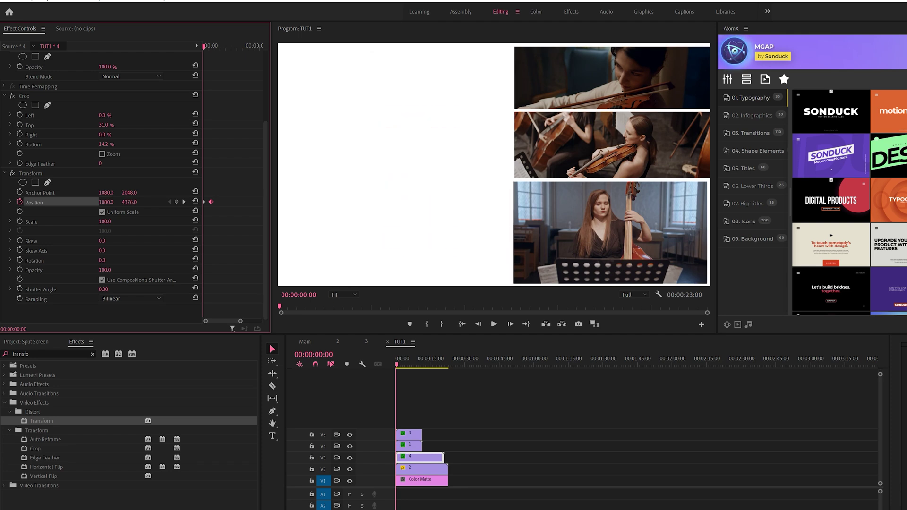
click(444, 401)
key(space)
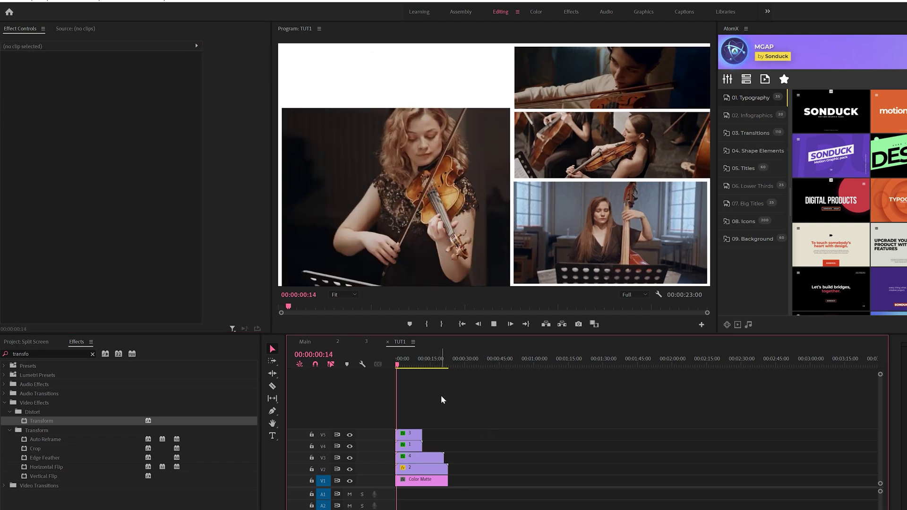
drag(403, 354, 390, 364)
click(410, 458)
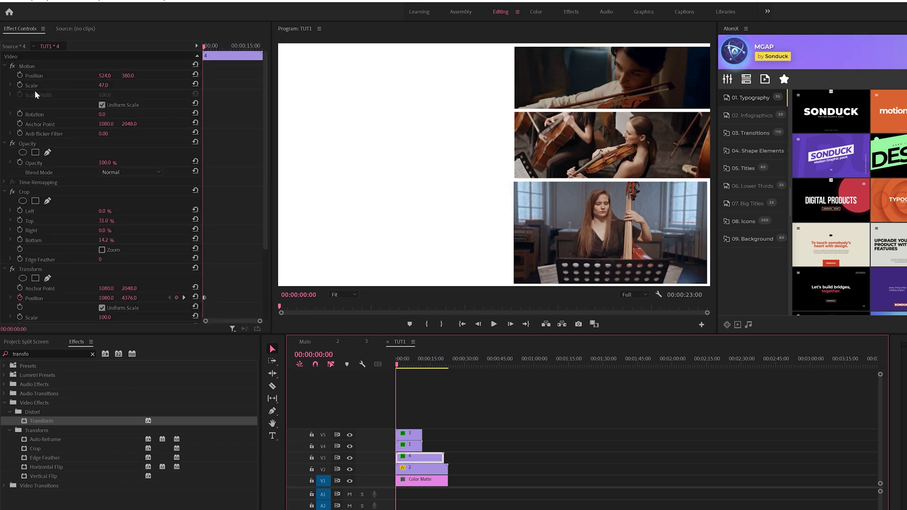
scroll(143, 289, down, 5)
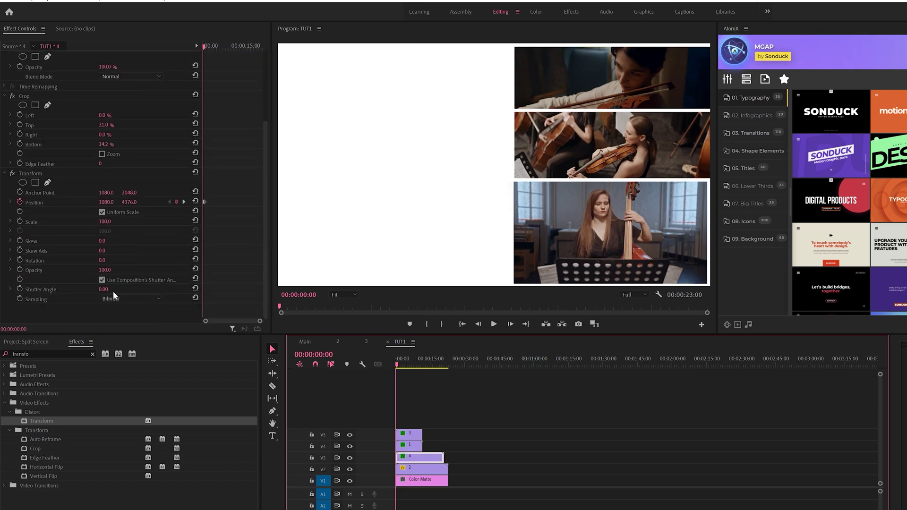
Turn off the sequence shutter angle, set Transform's shutter angle to 180, and preview the motion blur.
click(102, 280)
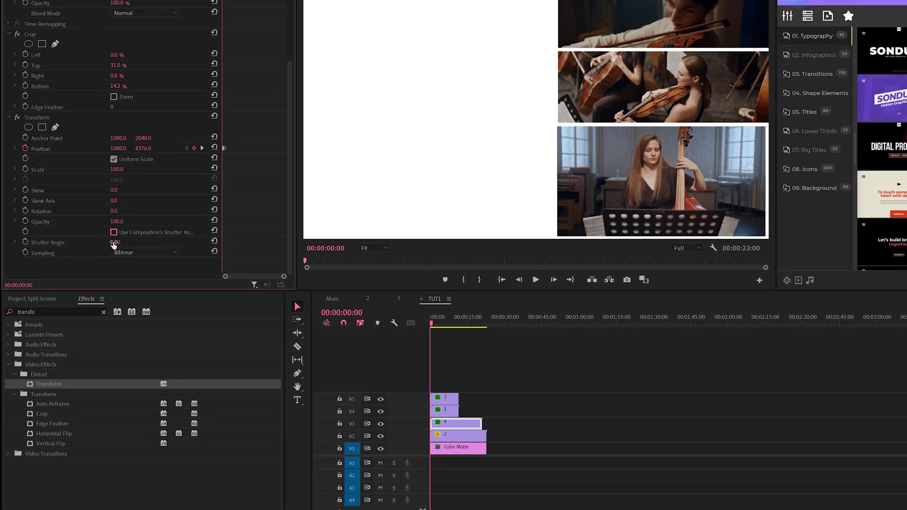
text(180)
click(491, 359)
key(space)
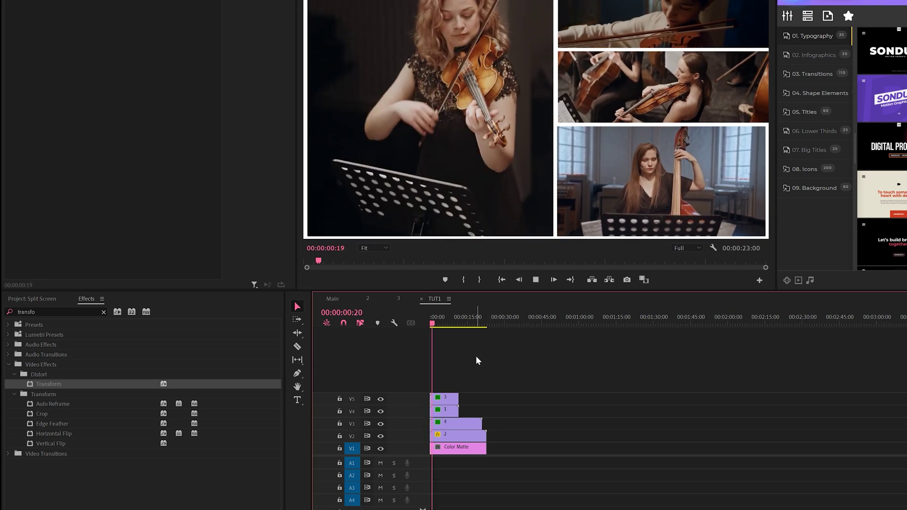
click(455, 422)
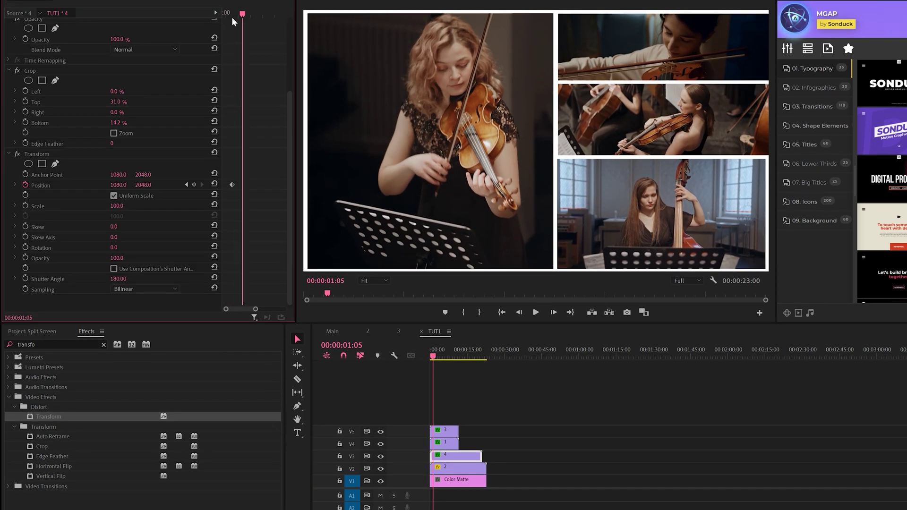
key(Home)
Set clip 4's Position keyframes to Ease In and play back the split-screen animation.
drag(253, 165, 218, 202)
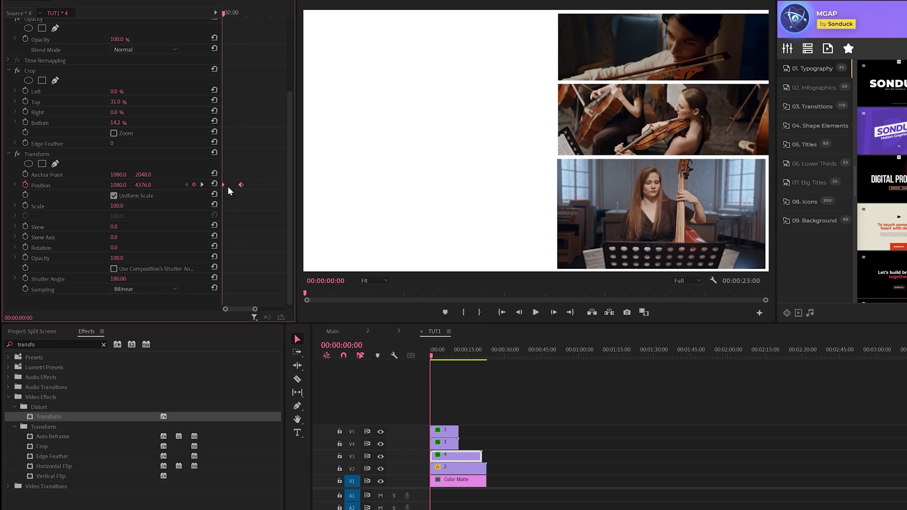
right_click(241, 185)
mouse_move(275, 263)
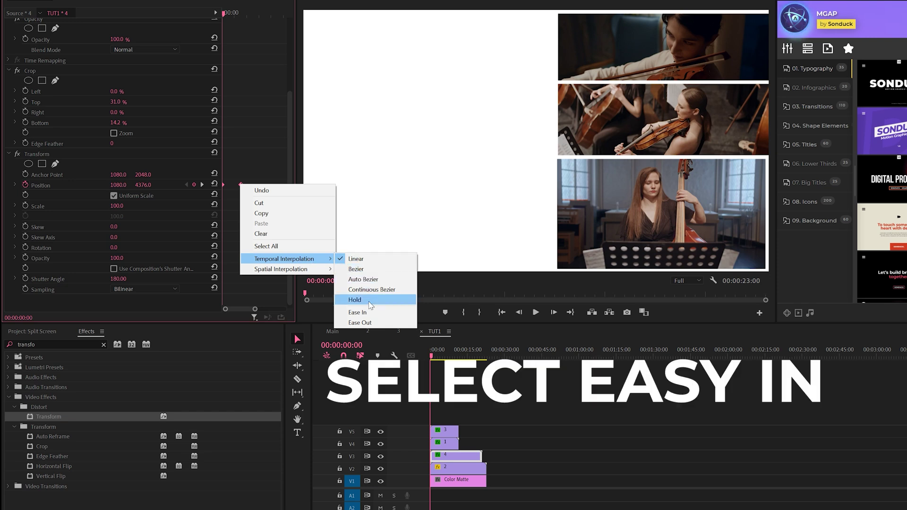
click(360, 313)
click(459, 392)
key(space)
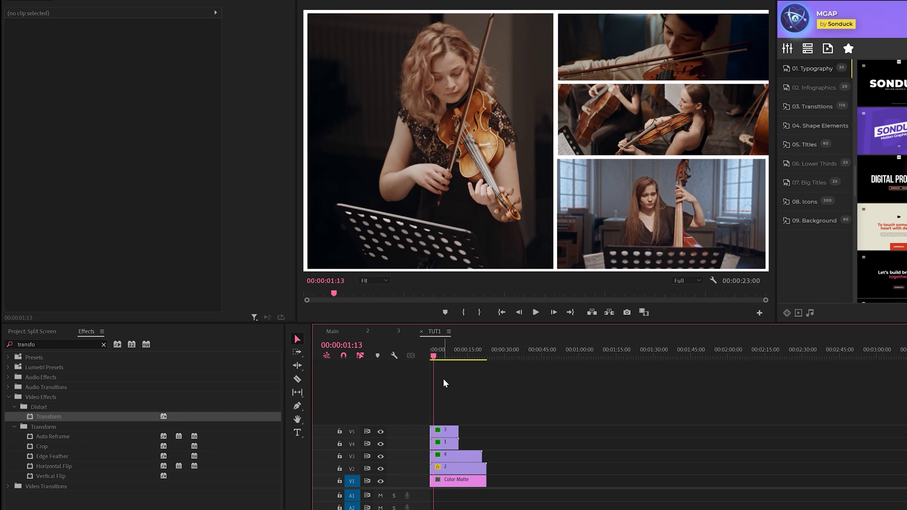
key(space)
click(444, 454)
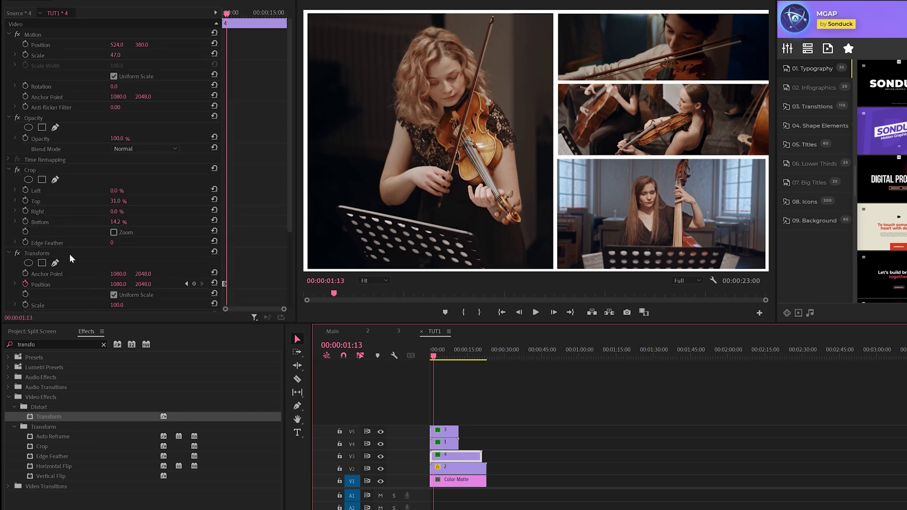
Keyframe clip 2's Transform Position so the double-bass picture slides in from off-frame right.
click(445, 468)
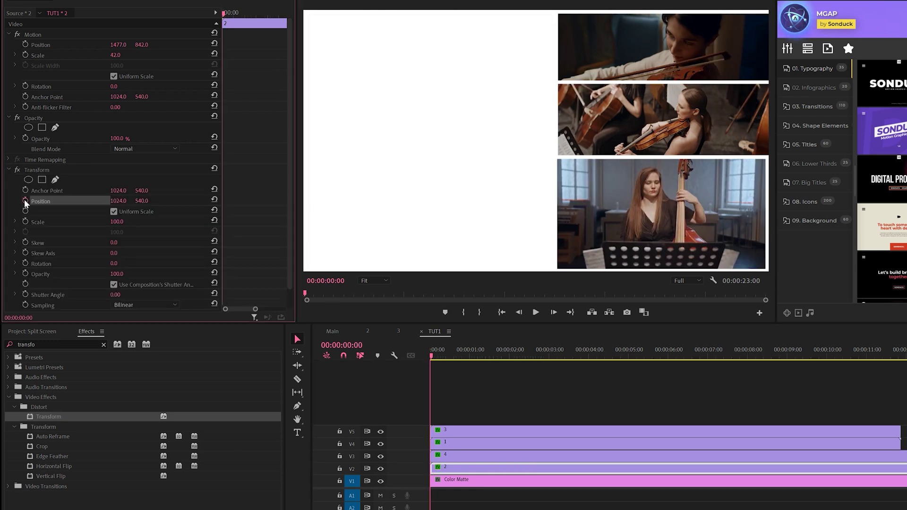
click(25, 201)
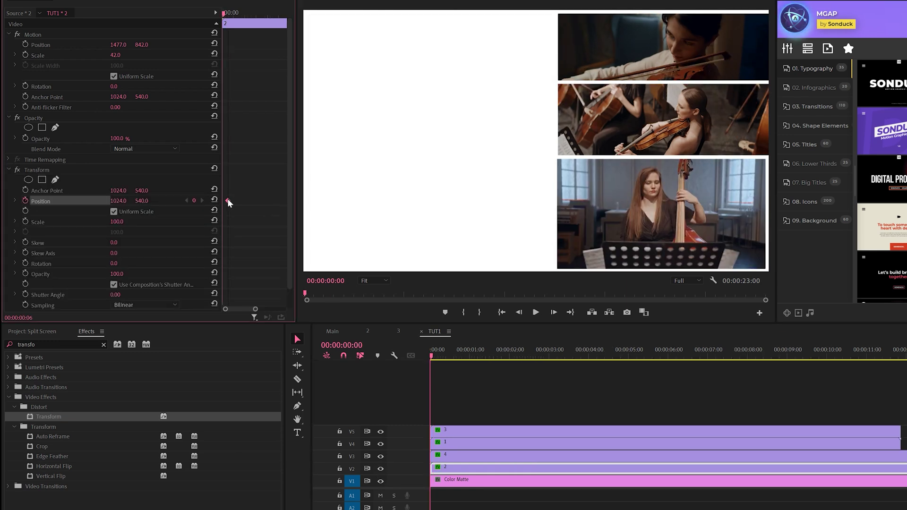
drag(119, 201, 215, 201)
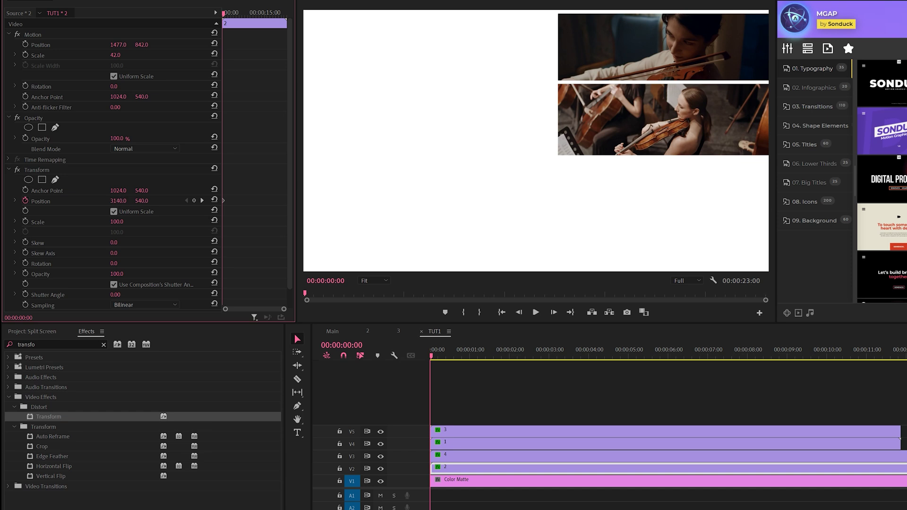
click(432, 391)
key(space)
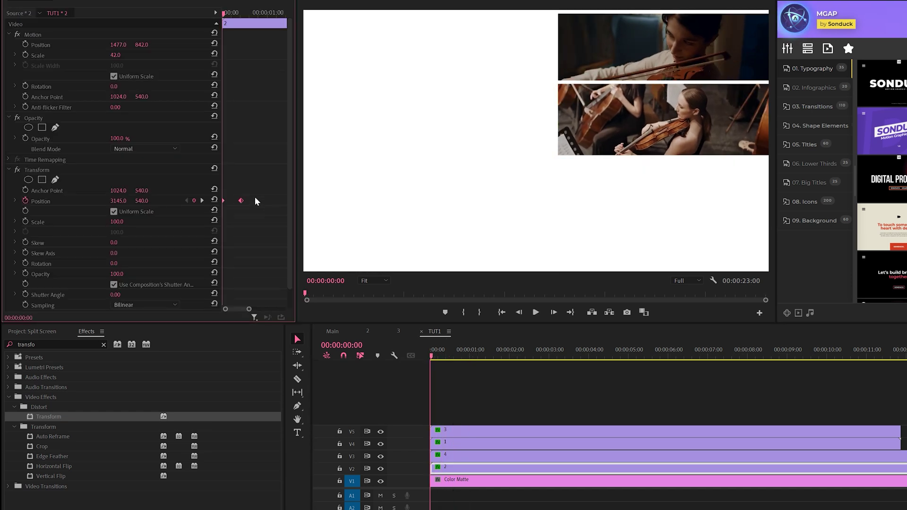
Set the Position keyframes to Ease In temporal interpolation and scrub to check the motion.
right_click(241, 201)
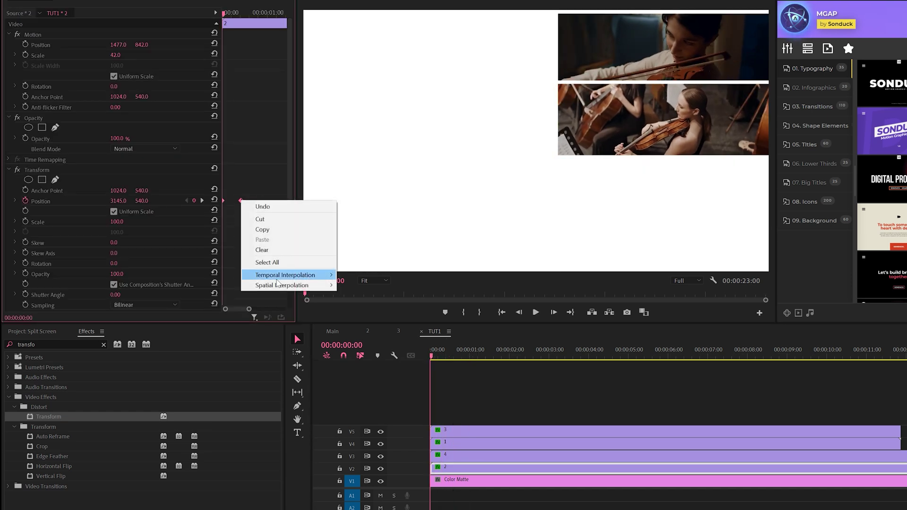
mouse_move(283, 271)
click(378, 325)
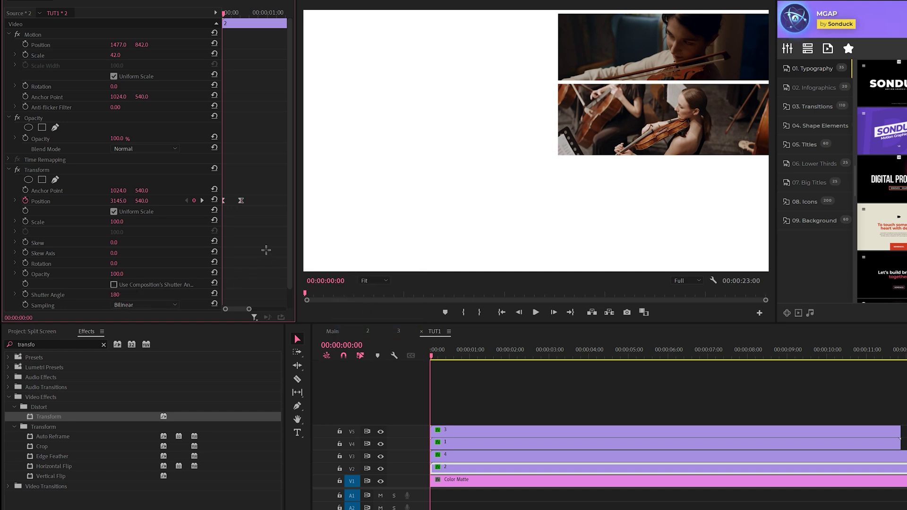
drag(435, 352, 461, 359)
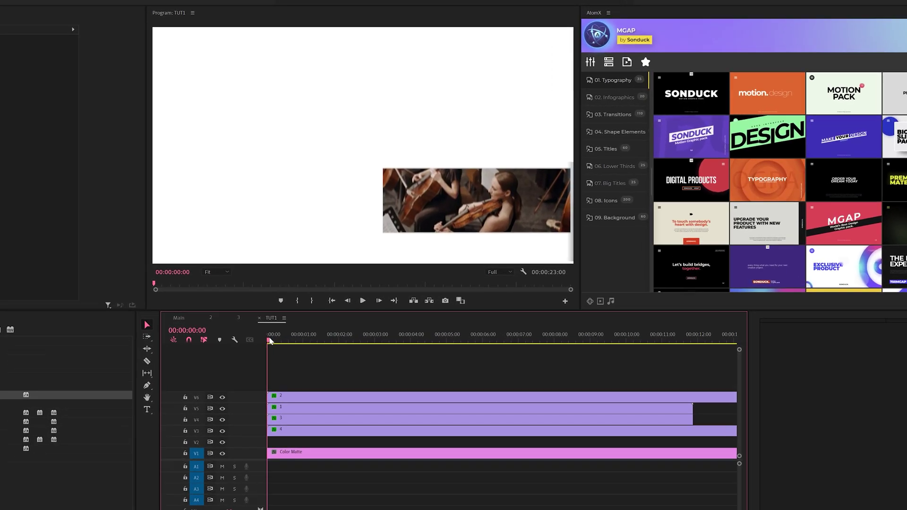
Delay clip 3 on V4 to start around 1:01 and play back the staggered entrances.
drag(270, 340, 293, 369)
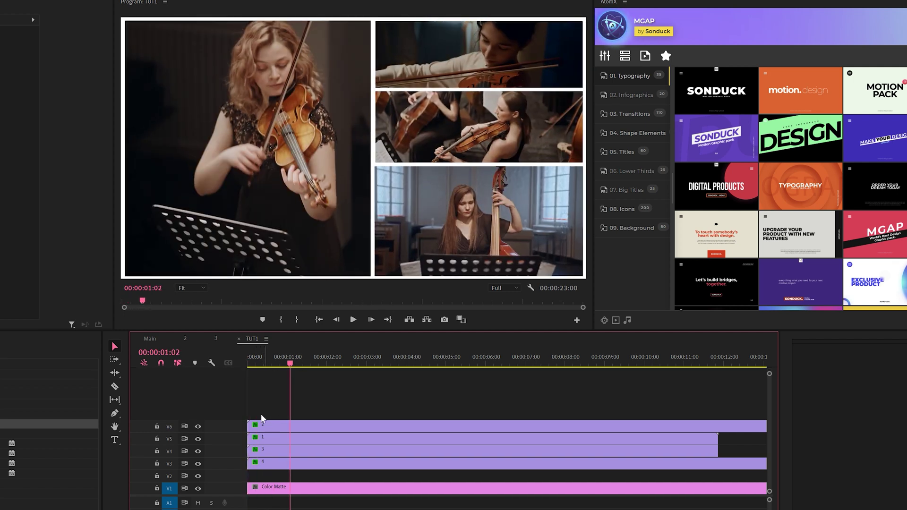
drag(265, 449, 308, 453)
drag(277, 361, 302, 363)
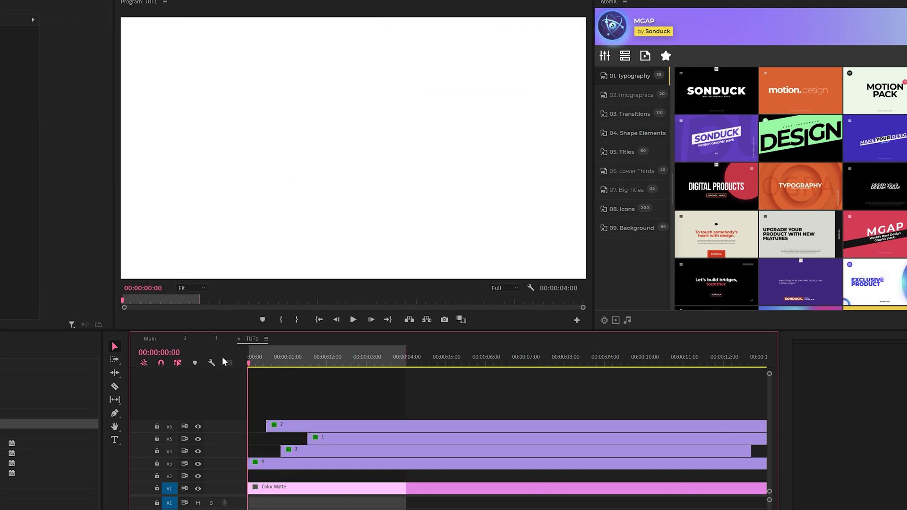
key(space)
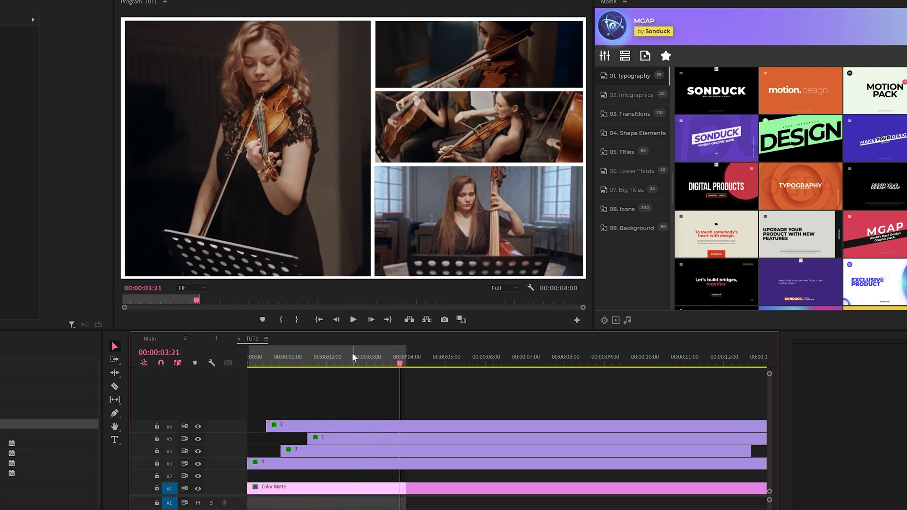
click(277, 363)
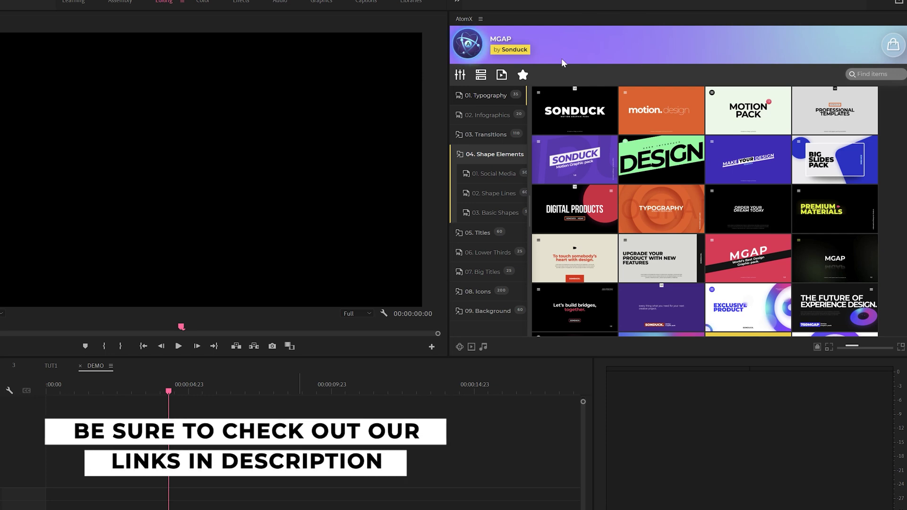
Browse AtomX Transitions, Infographics, Social Media shapes, Basic backgrounds and Camping icons, then insert Typography_19 into DEMO.
click(482, 154)
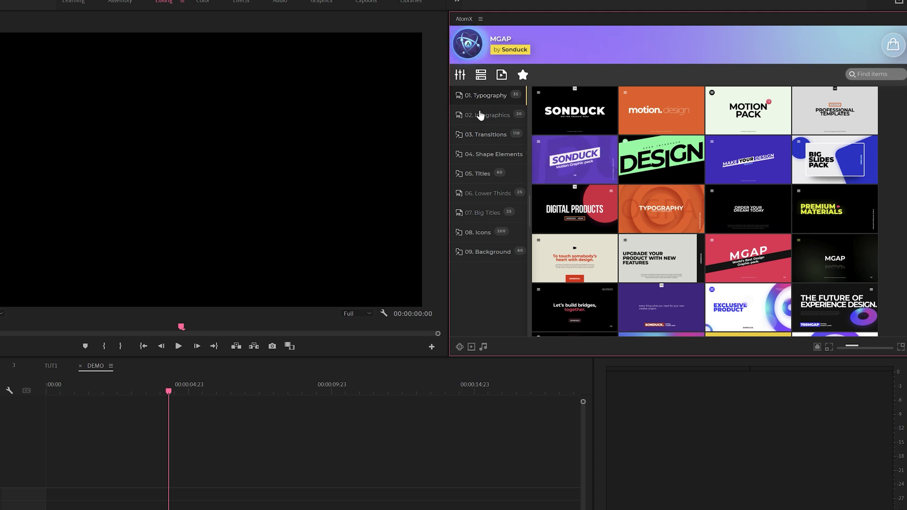
click(485, 137)
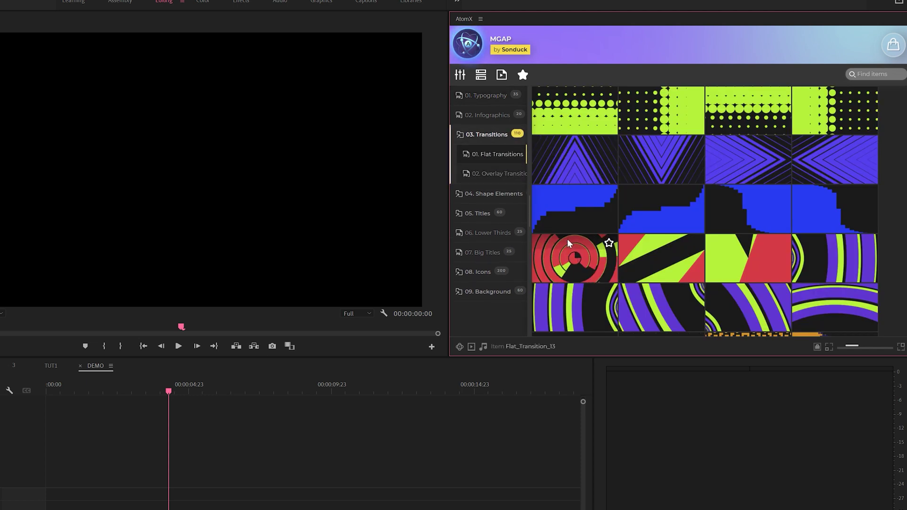
click(492, 116)
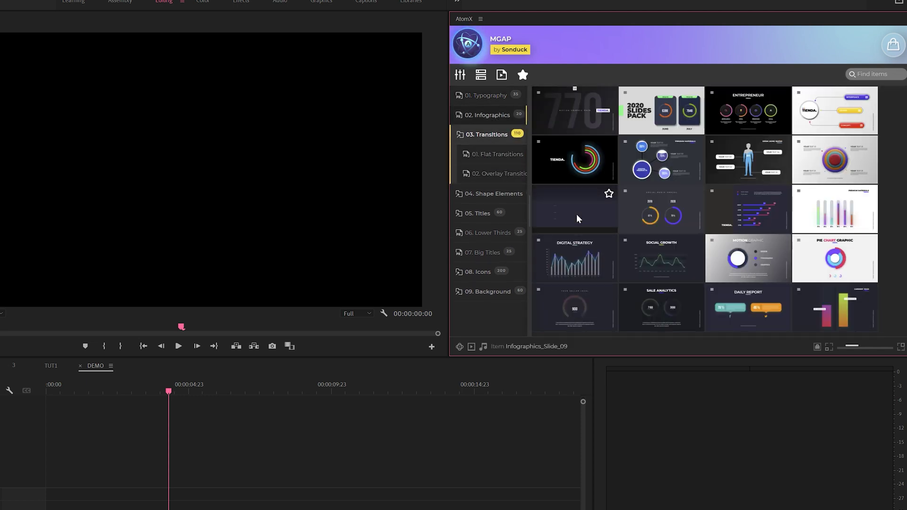
click(494, 194)
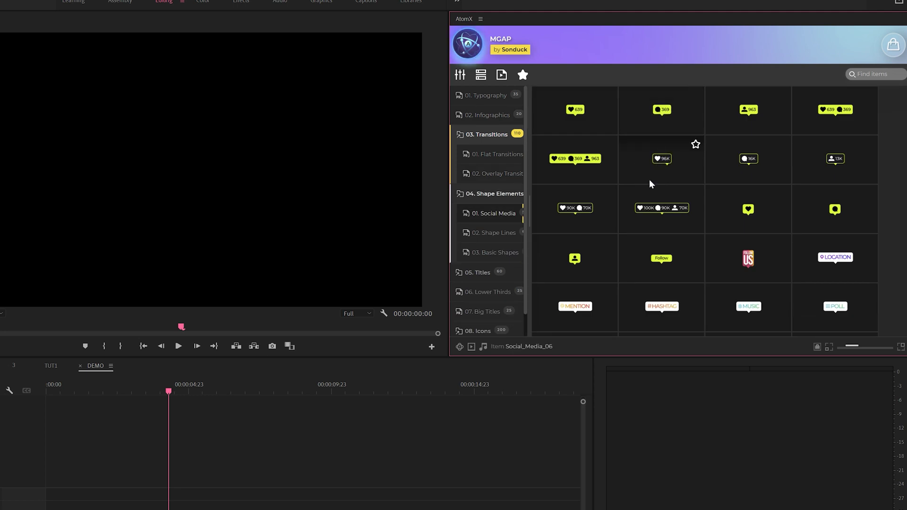
scroll(482, 283, down, 2)
click(489, 287)
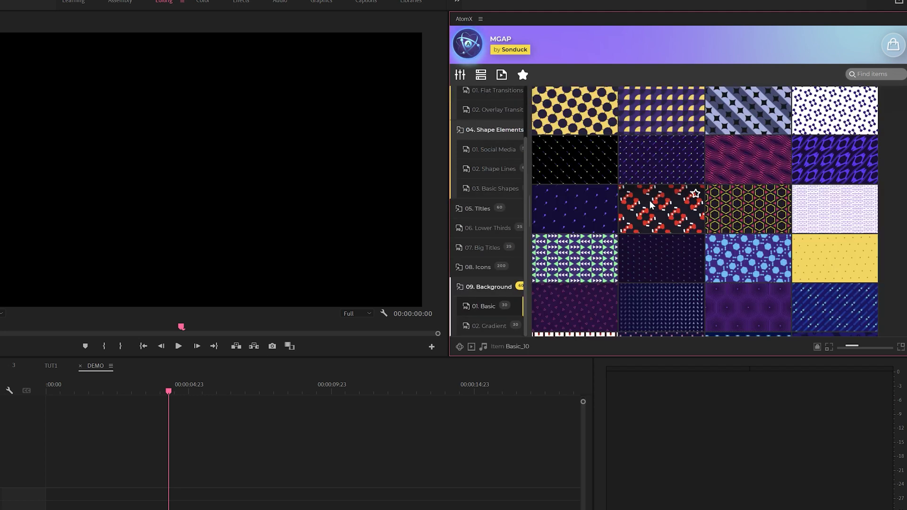
click(478, 267)
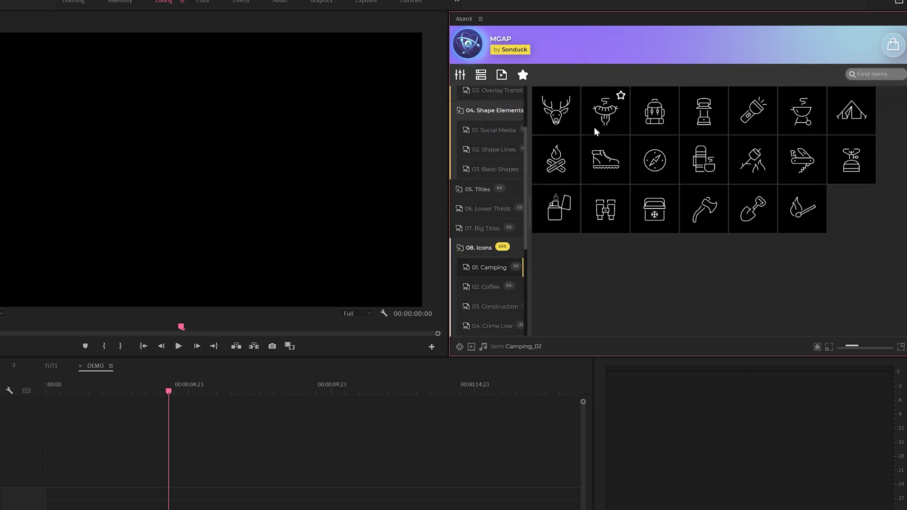
click(483, 249)
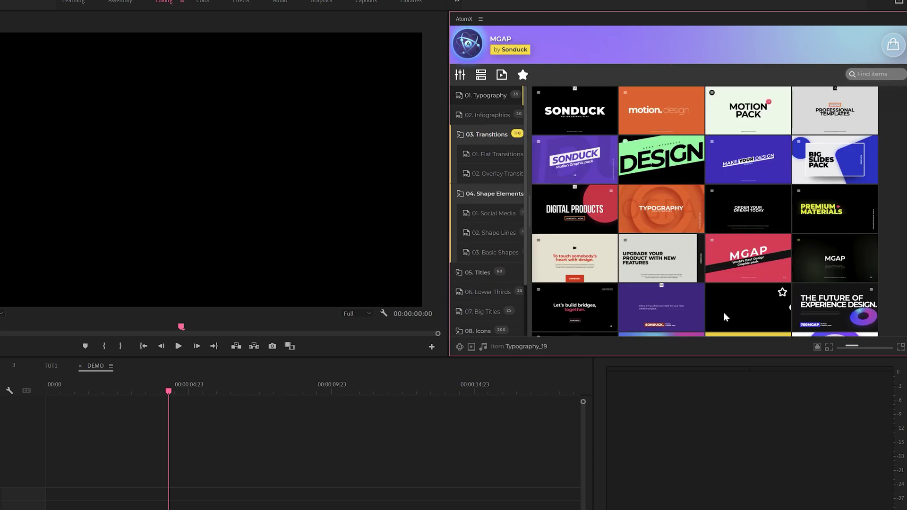
click(748, 312)
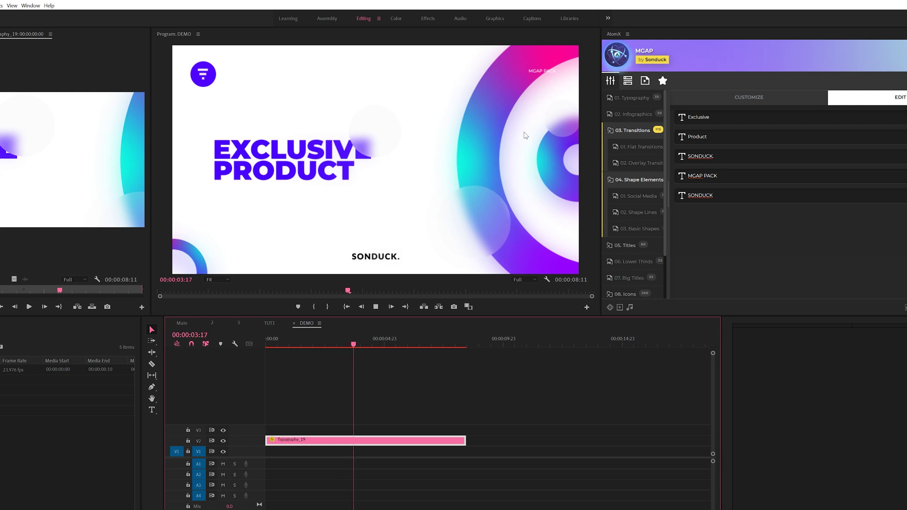
Replace the Typography_19 text fields with SUBSCRIBE FREE TUTS, then move to the Graphics workspace.
click(610, 81)
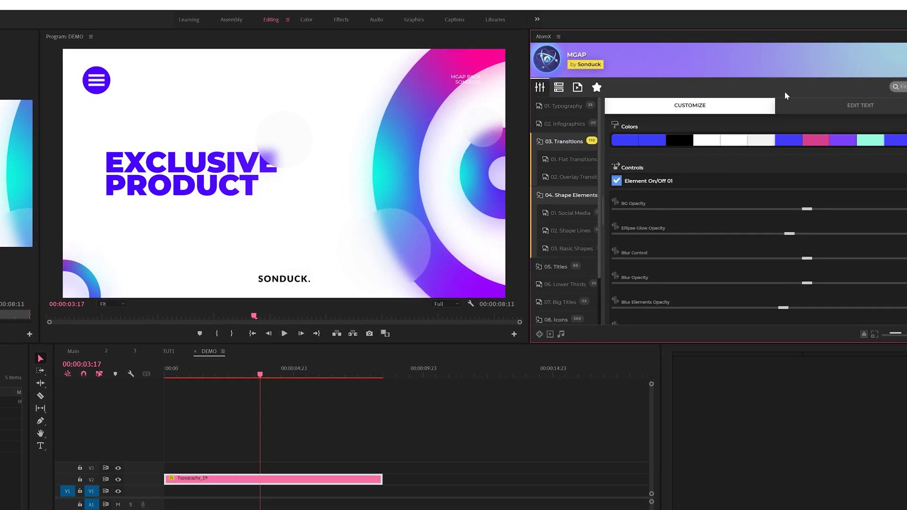
click(782, 116)
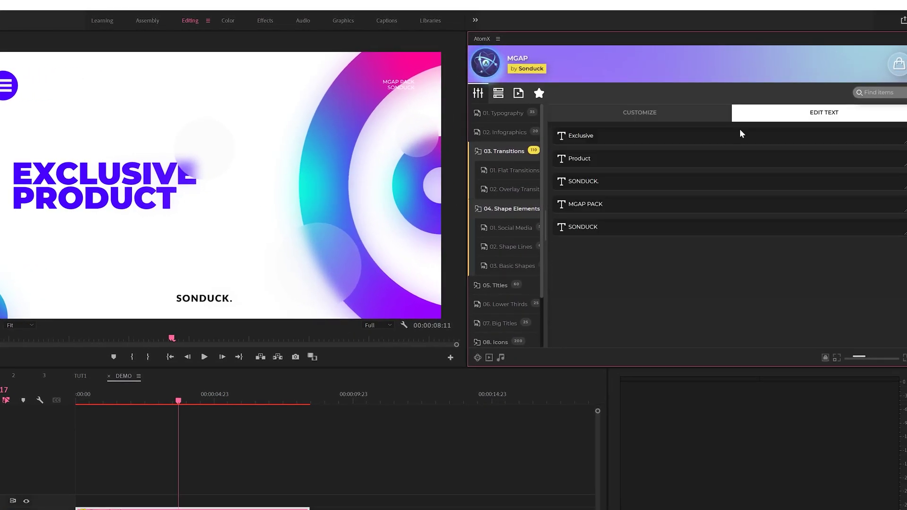
double_click(580, 136)
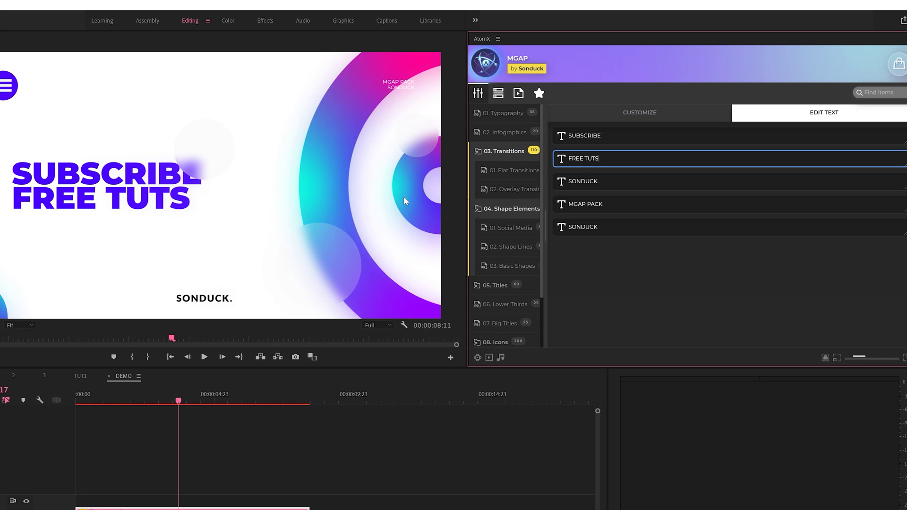
click(342, 20)
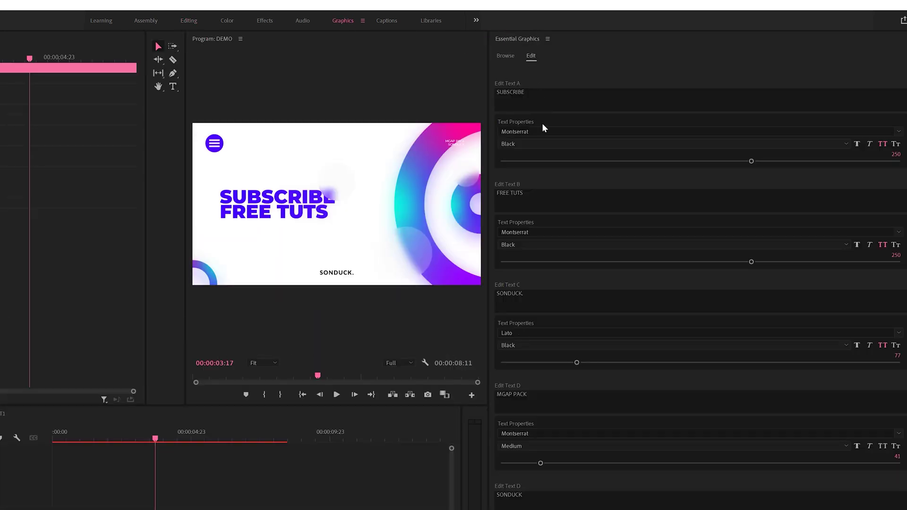
scroll(569, 287, down, 4)
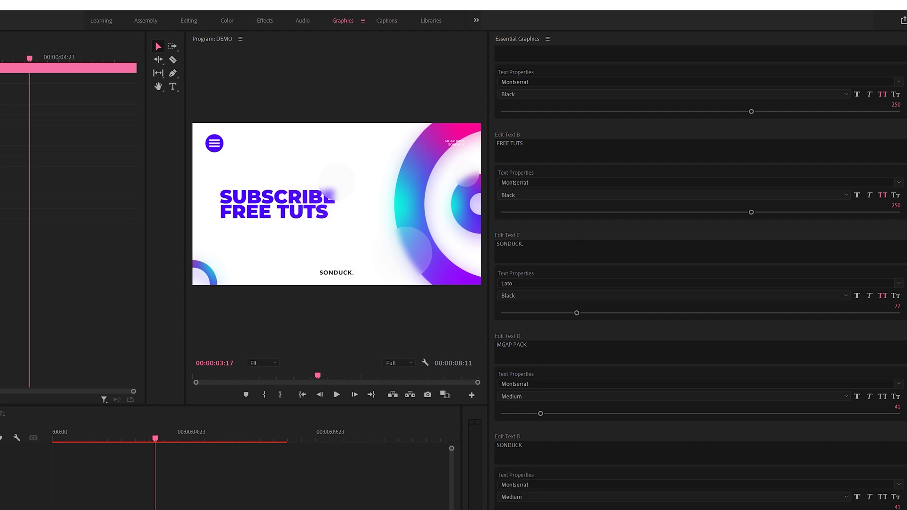
scroll(562, 69, up, 4)
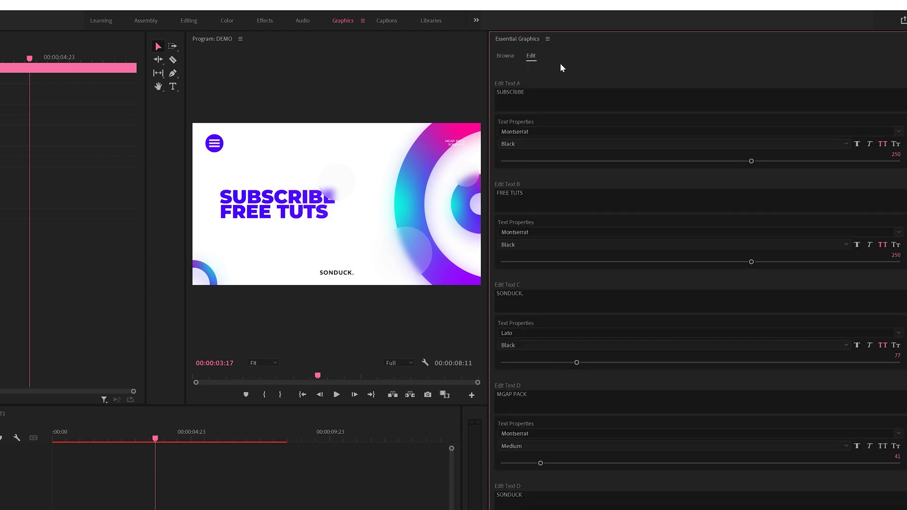